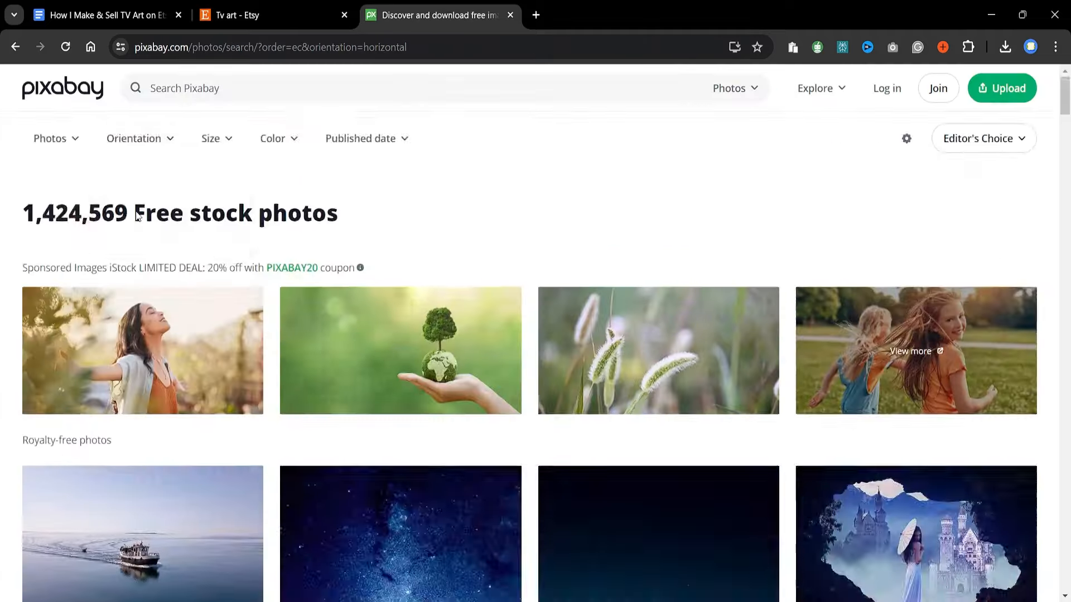
# Place the swan photo across the full Photoshop canvas and add a Brightness/Contrast adjustment layer with brightness 2 and contrast 19
pyautogui.scroll(-20, 535, 335)
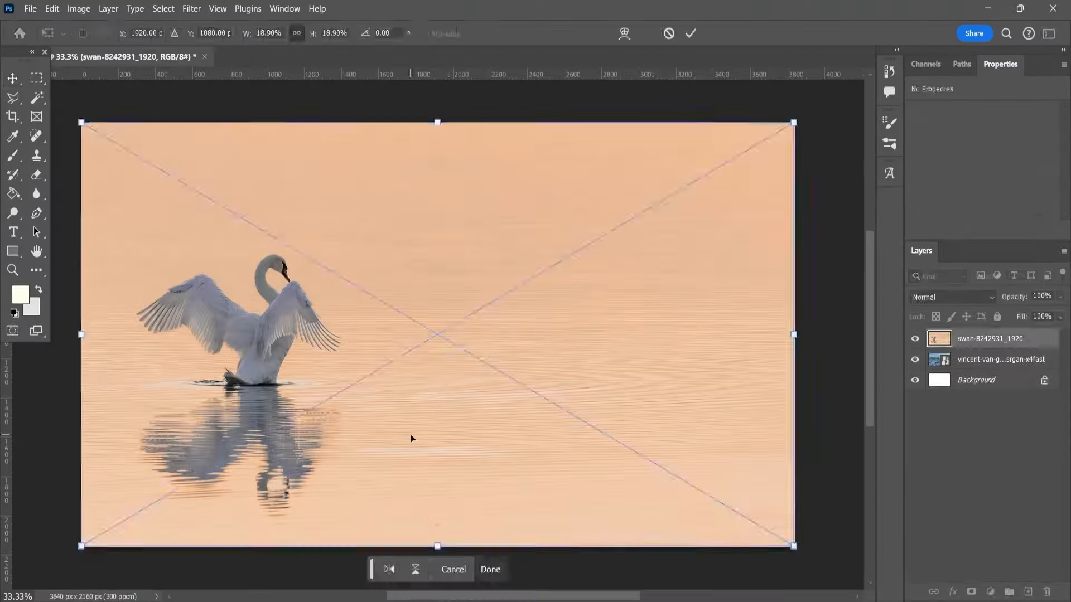
pyautogui.press('Return')
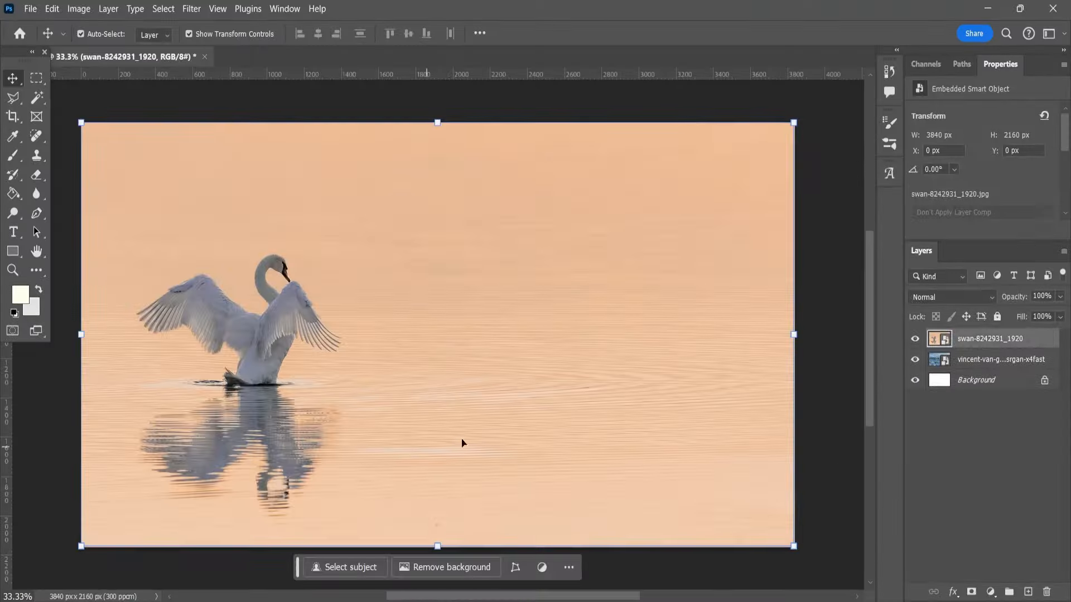
pyautogui.click(991, 592)
pyautogui.click(976, 377)
pyautogui.moveTo(982, 150); pyautogui.dragTo(991, 157)
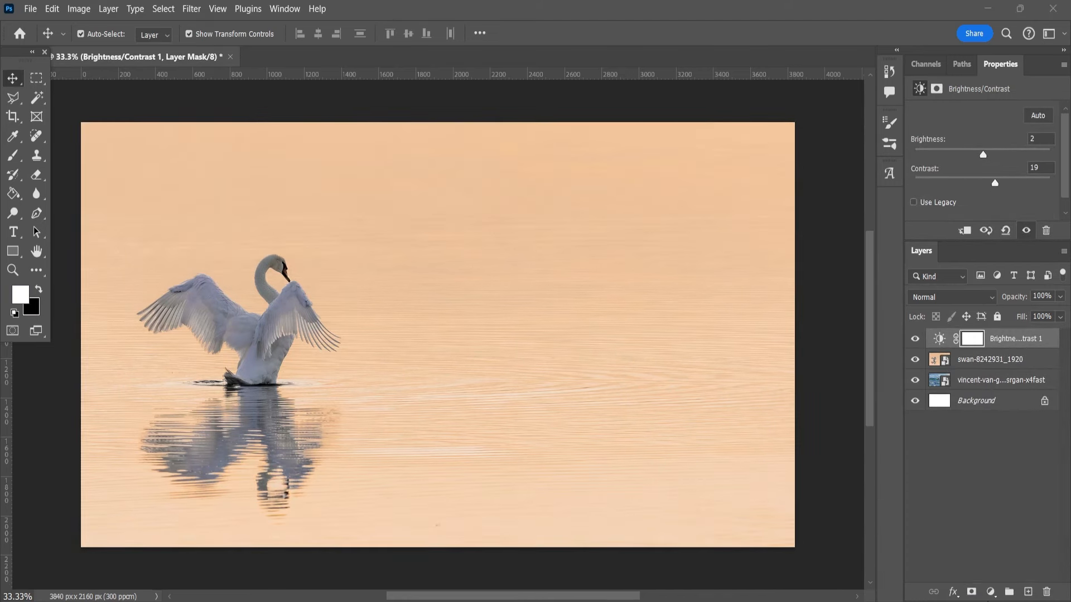
# Add a Hue/Saturation adjustment layer above the swan photo with hue -7 and saturation +18
pyautogui.click(991, 592)
pyautogui.click(992, 453)
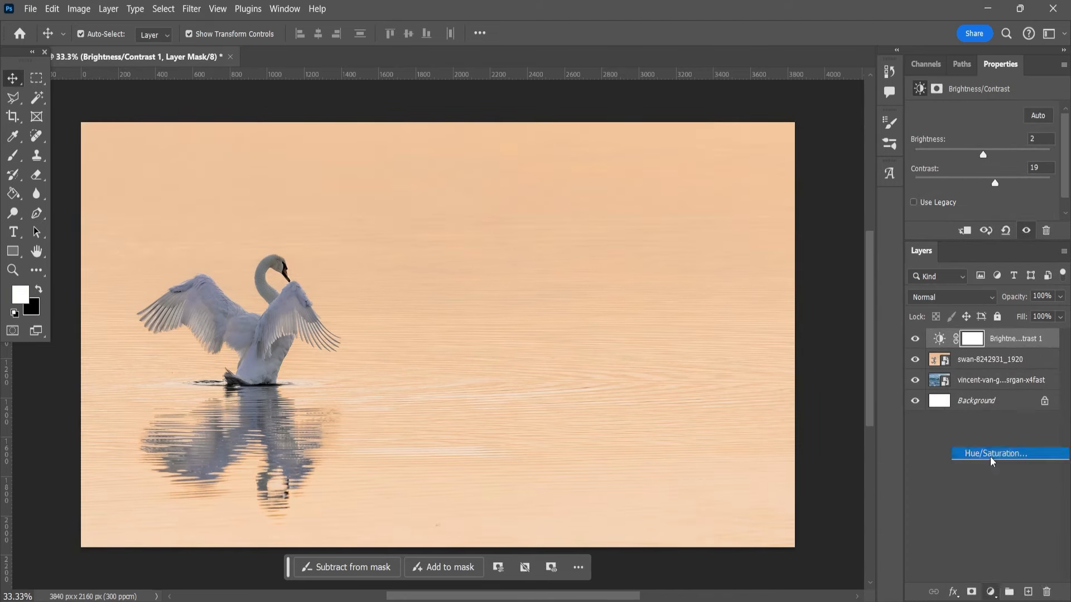
pyautogui.moveTo(983, 200); pyautogui.dragTo(973, 169)
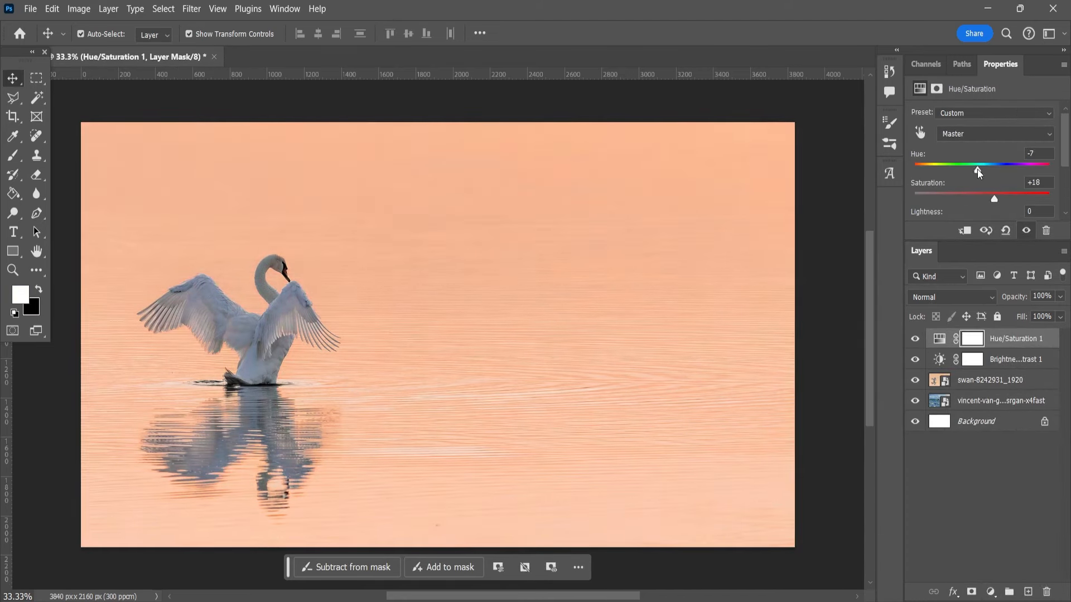
pyautogui.click(825, 318)
# Save a JPEG copy of the artwork as "sea 2" in the Downloads folder
pyautogui.hotkey('ctrl', 'alt', 's')
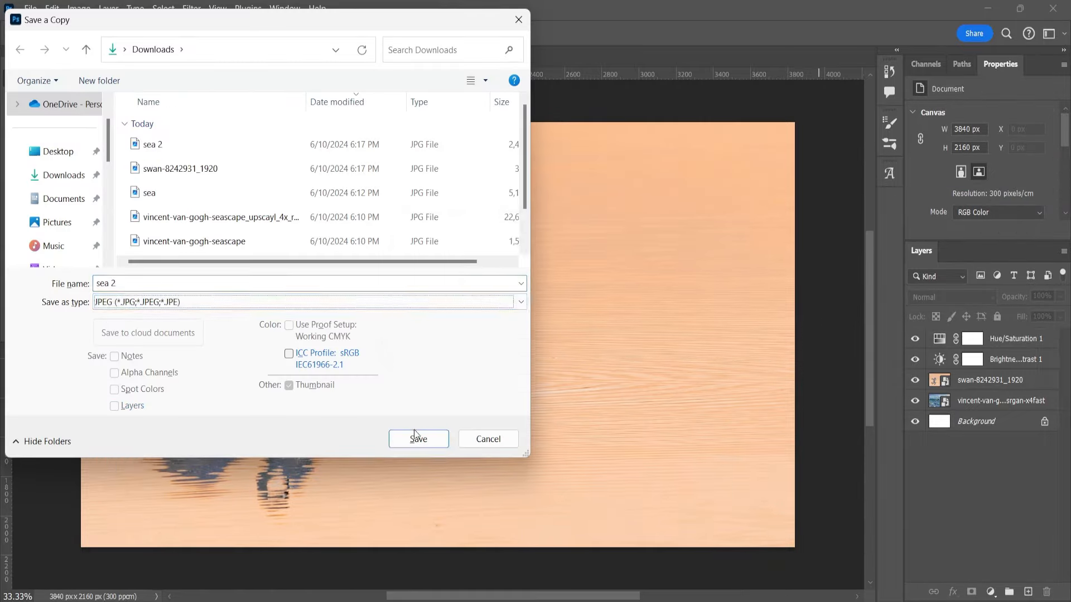
pyautogui.click(418, 439)
pyautogui.press('Return')
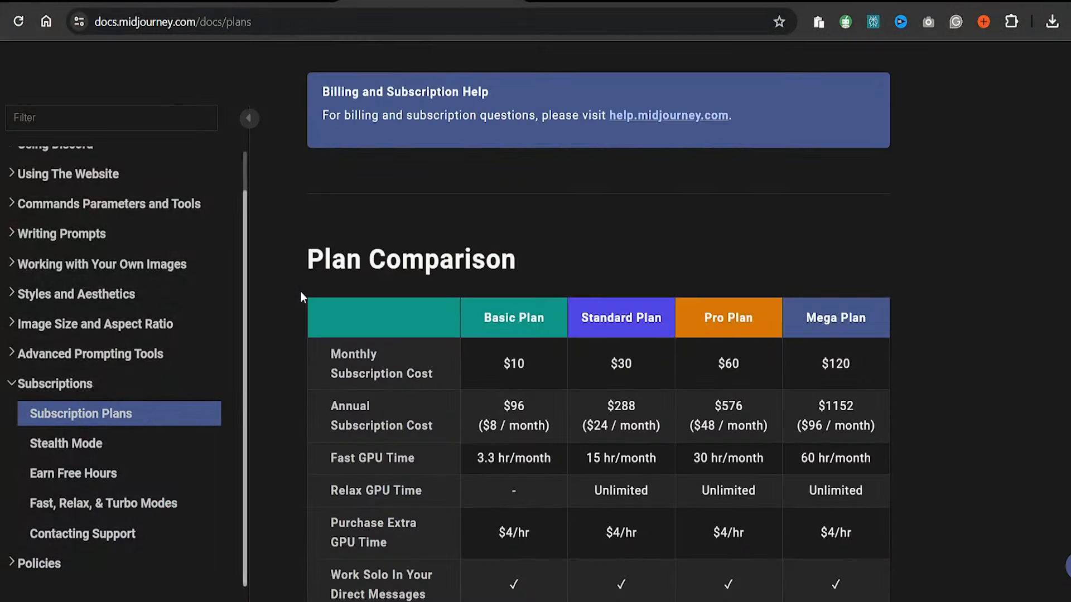
# Examine the costs and Fast GPU time of the Basic and Standard plans in Midjourney's plan comparison
pyautogui.scroll(-3, 300, 293)
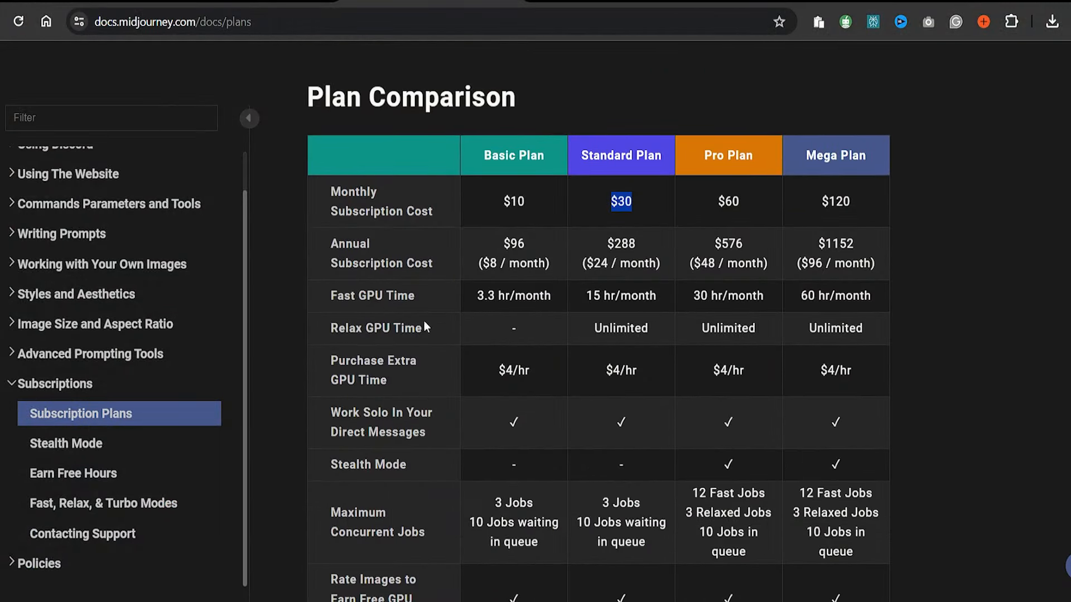
pyautogui.moveTo(341, 295); pyautogui.dragTo(617, 296)
pyautogui.click(596, 310)
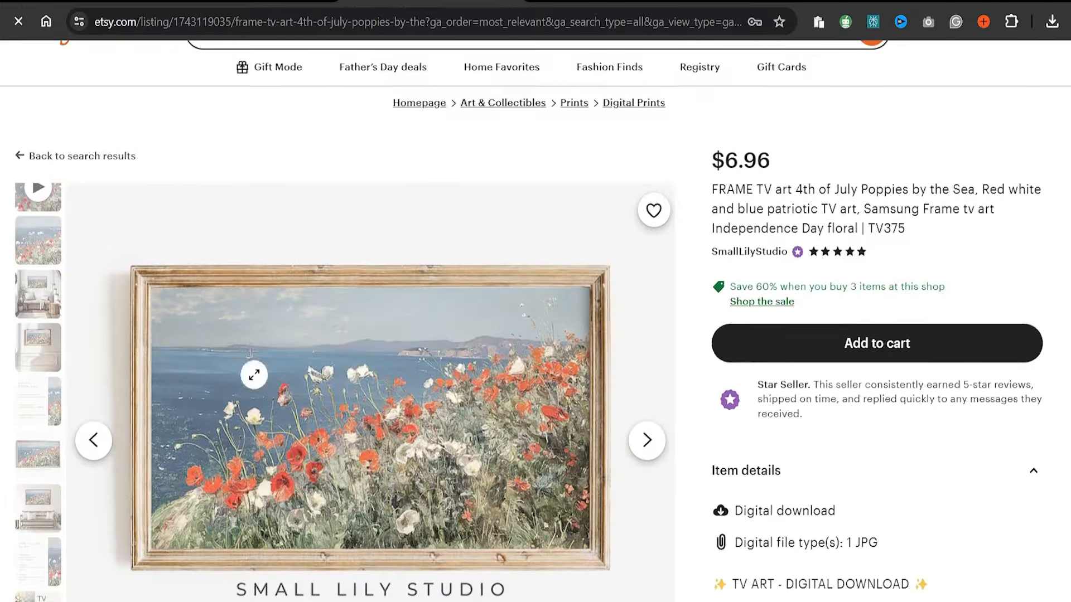
# Search Midjourney's Explore feed for "wildflowers by the sea oil painting textured" and open the painting of red poppies above the sea
pyautogui.scroll(-2, 535, 334)
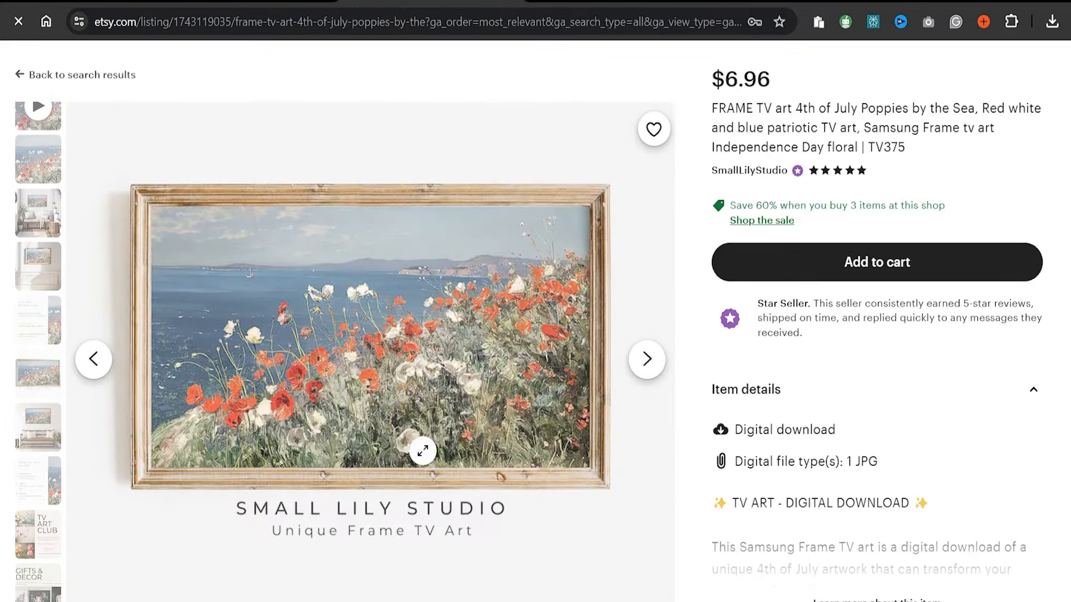
pyautogui.write('flowers')
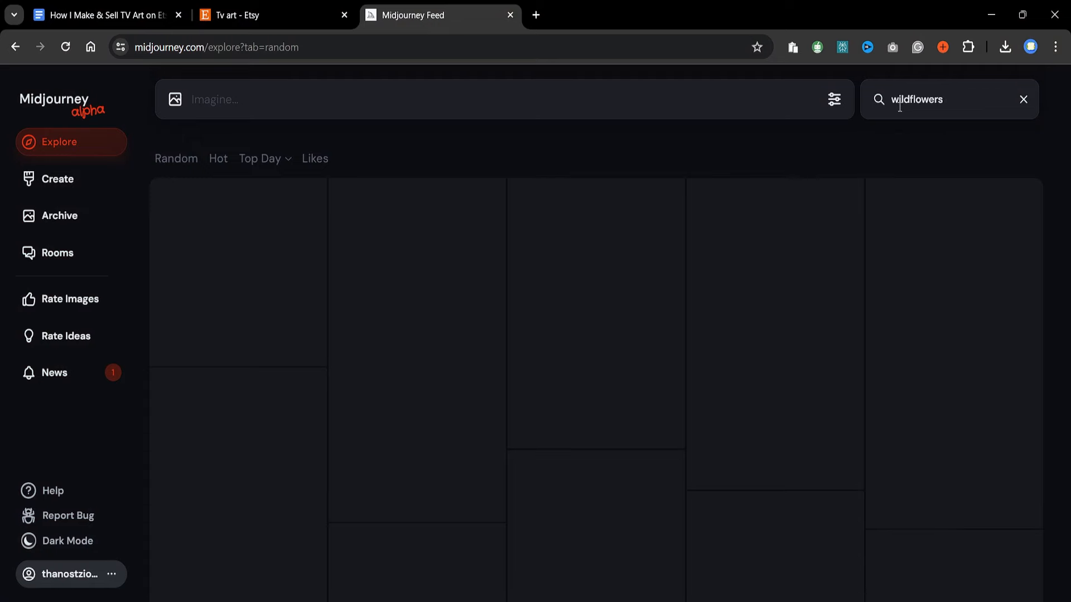
pyautogui.write(' by the sea')
pyautogui.write(' oil painting textured')
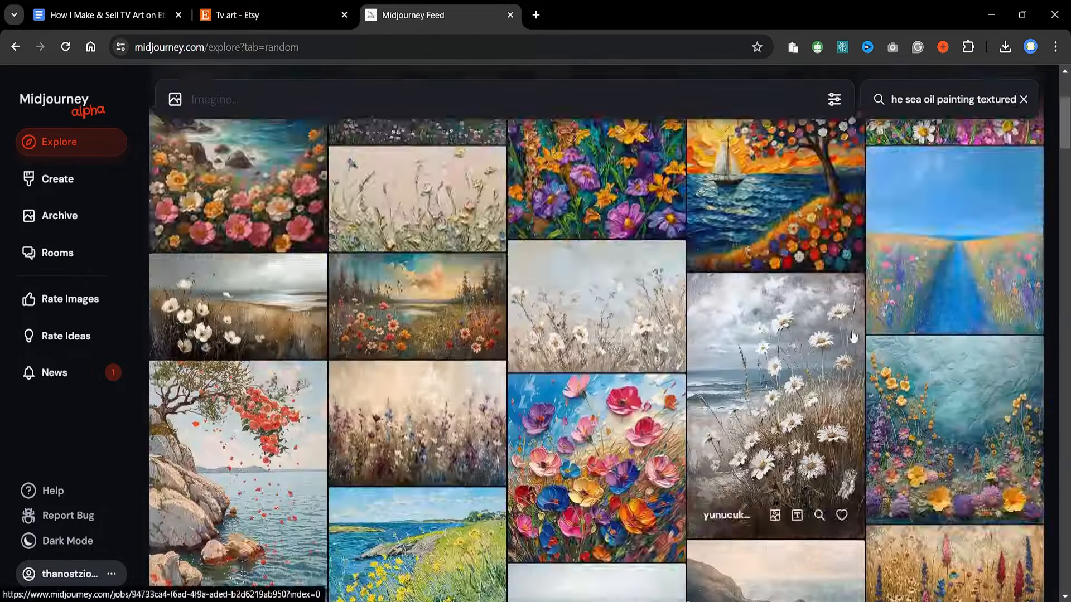
pyautogui.scroll(-20, 854, 337)
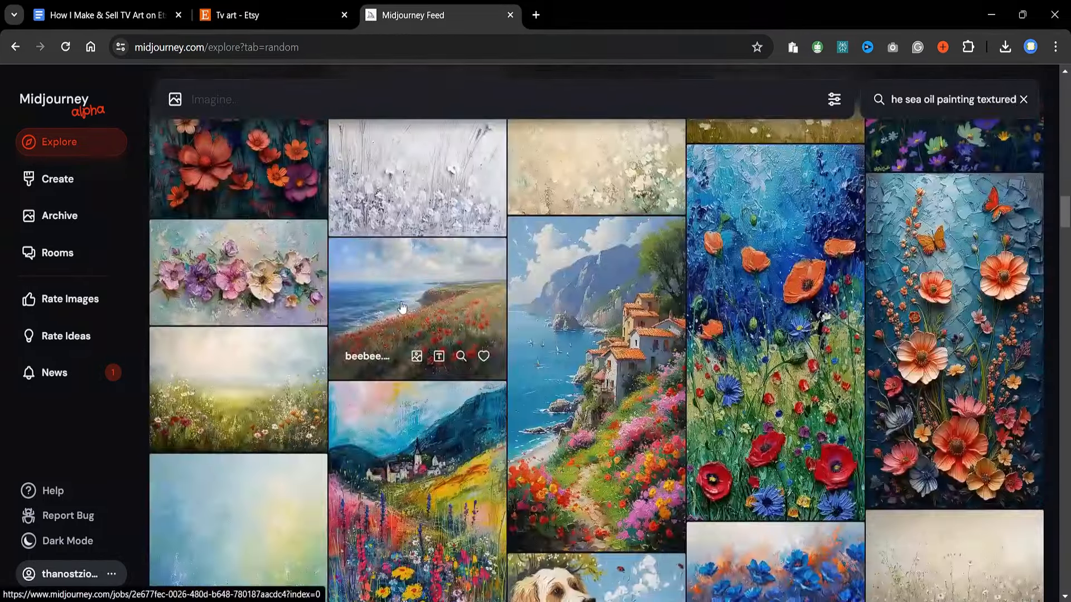
pyautogui.click(402, 307)
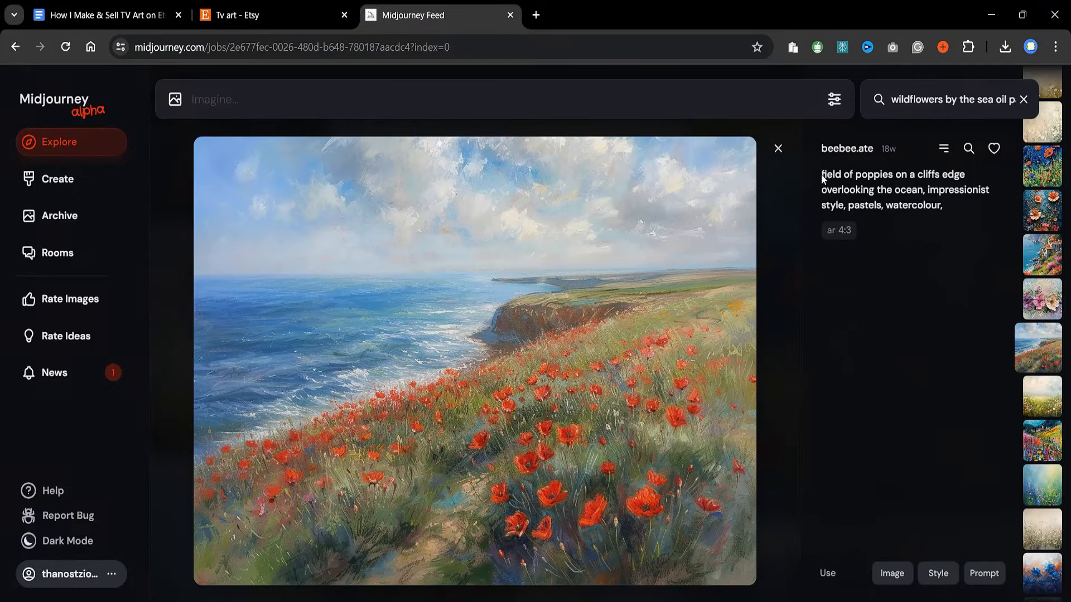
# Copy the prompt text of the opened poppy painting, from "field of poppies" to "watercolour"
pyautogui.moveTo(822, 174); pyautogui.dragTo(913, 202)
pyautogui.rightClick(894, 186)
pyautogui.click(688, 199)
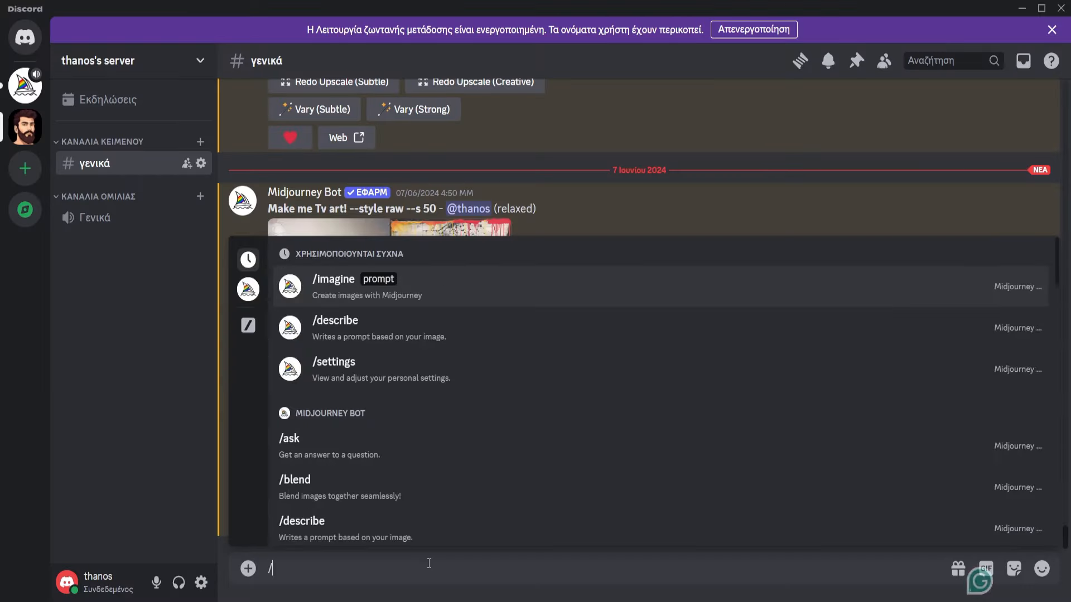
# In Discord, run /imagine with "field of poppies on a cliffs edge overlooking the ocean, impressionist style, pastels, watercolour --ar 16:9"
pyautogui.click(331, 292)
pyautogui.hotkey('ctrl', 'v')
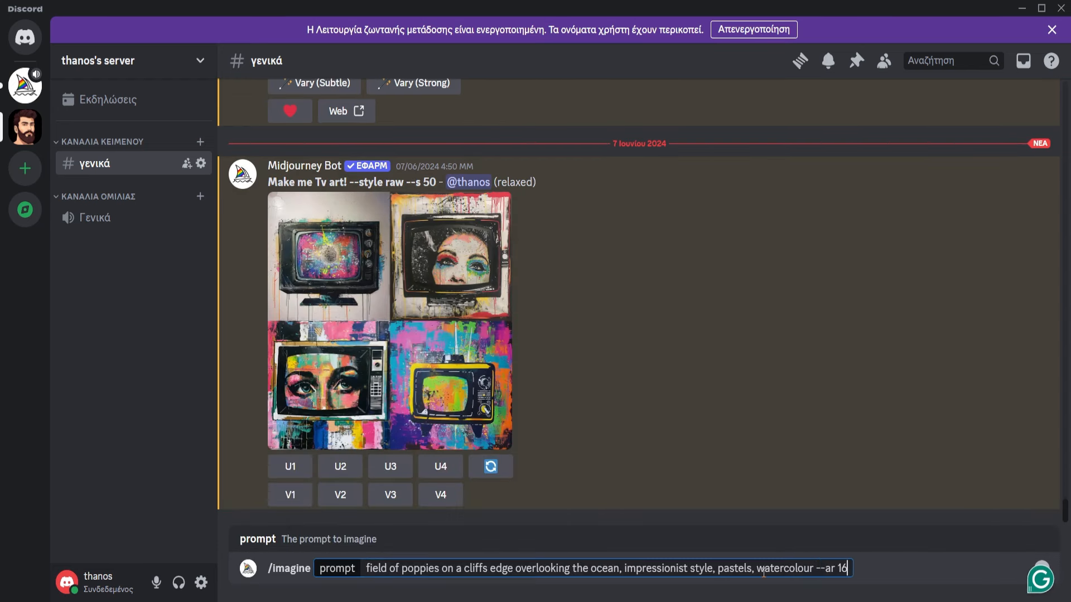
pyautogui.press('Return')
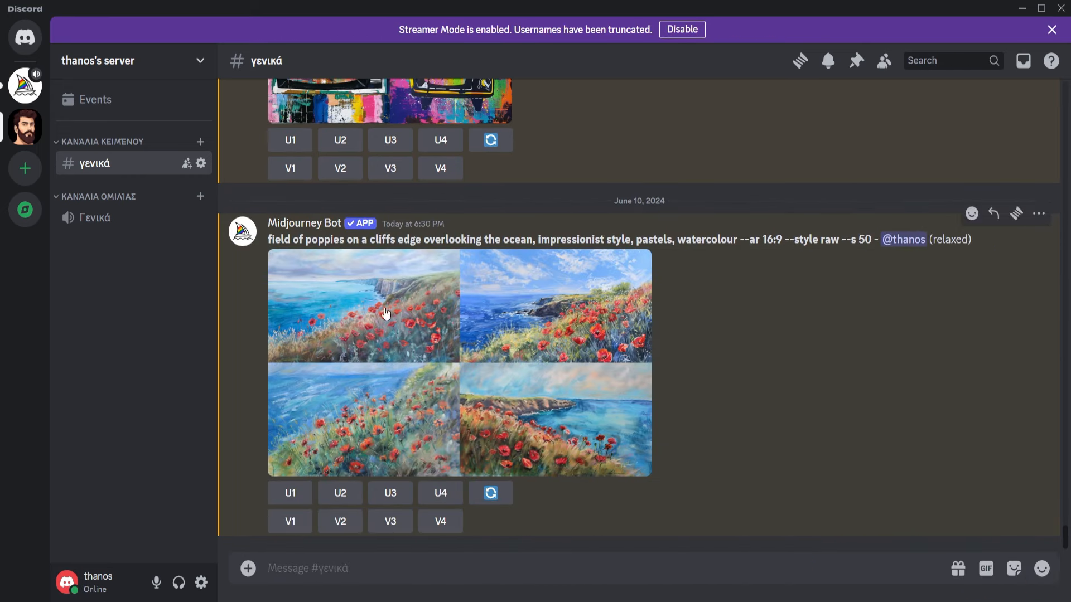
# Inspect the generated poppy grid and reroll it, opening the copy and save options for the upscaled poppy painting
pyautogui.click(389, 327)
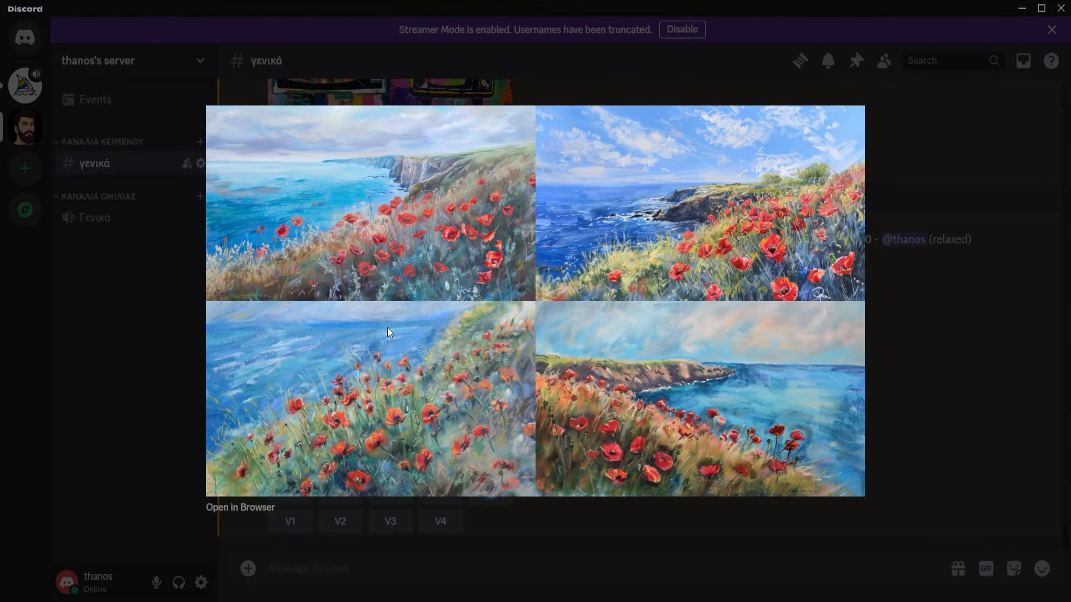
pyautogui.click(951, 389)
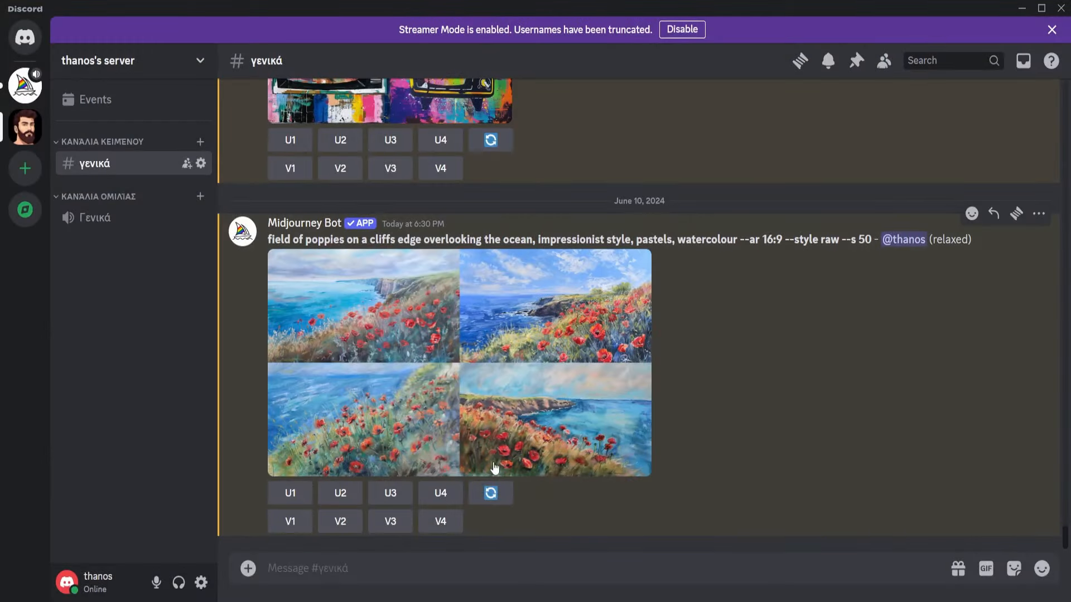
pyautogui.click(491, 493)
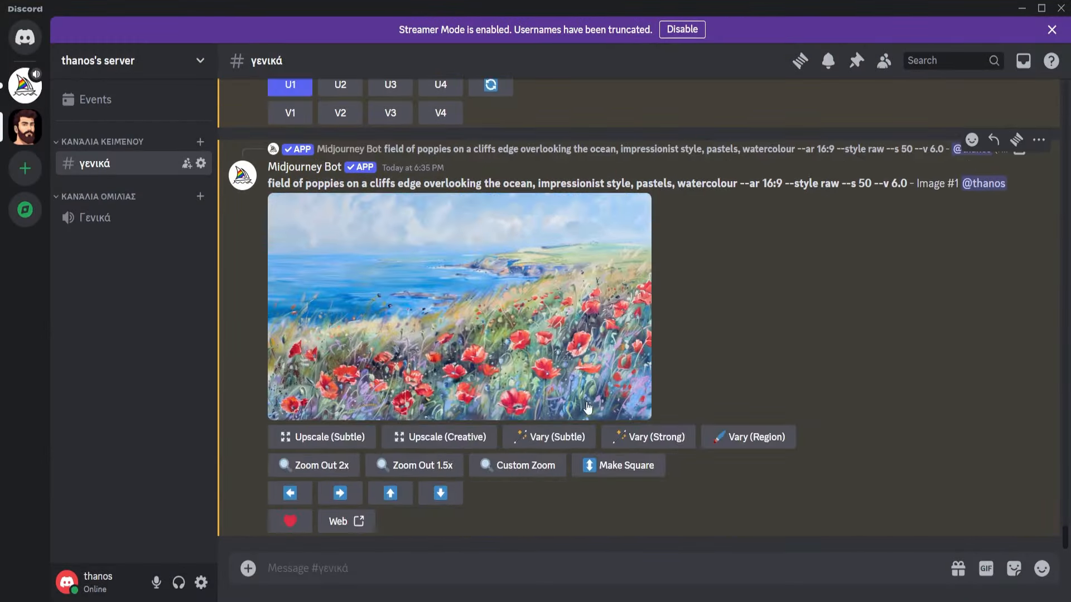
pyautogui.rightClick(531, 328)
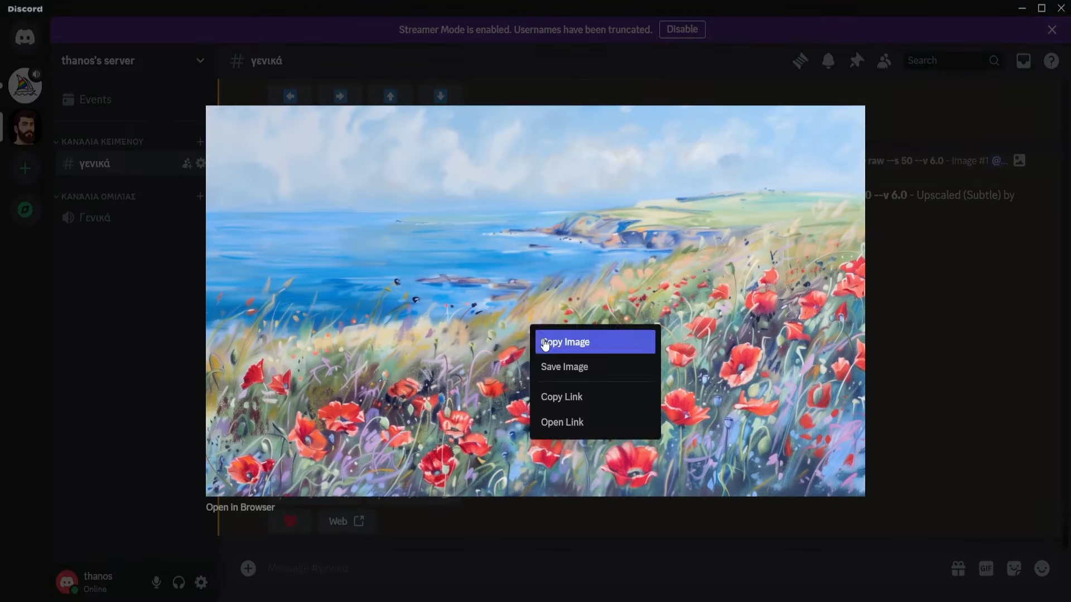
# Open the Etsy listing for the Frame TV Art Bluebonnets Painting and go to its seller's shop, LisaVeraArt
pyautogui.click(650, 310)
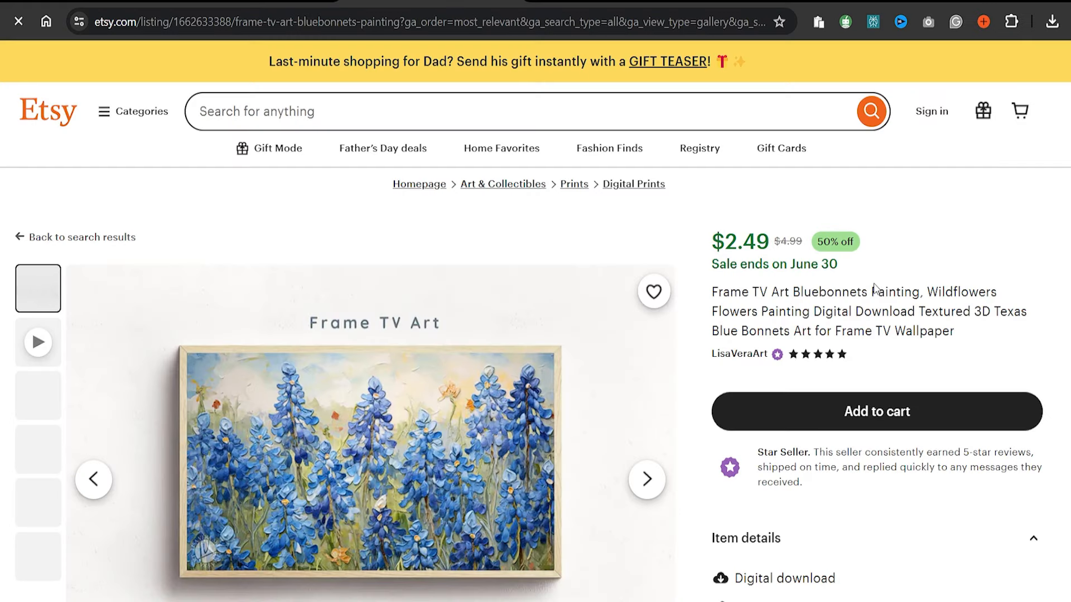
pyautogui.scroll(-3, 875, 288)
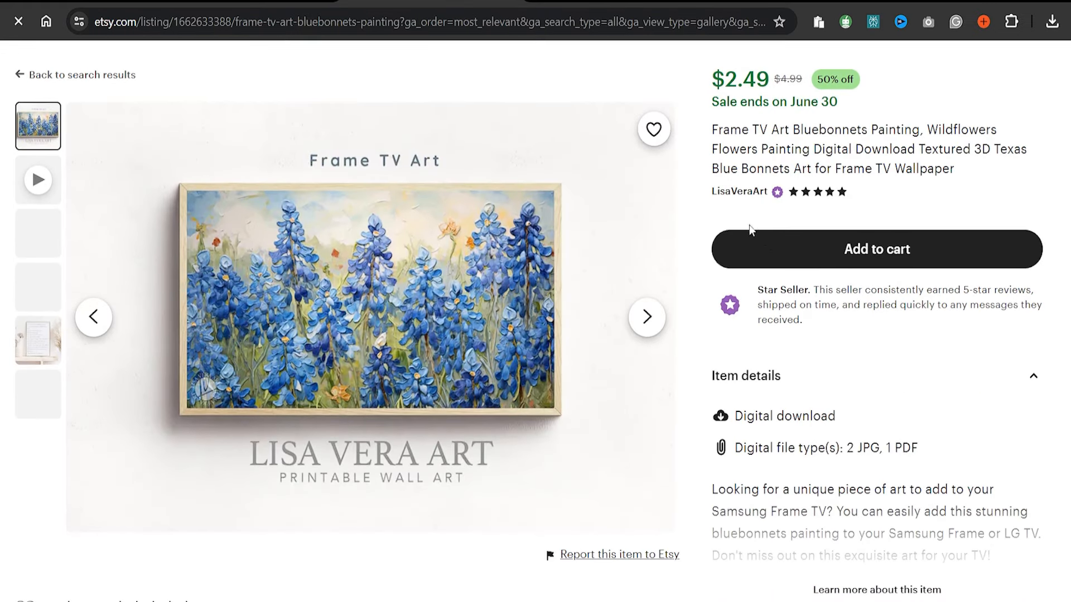
pyautogui.click(733, 195)
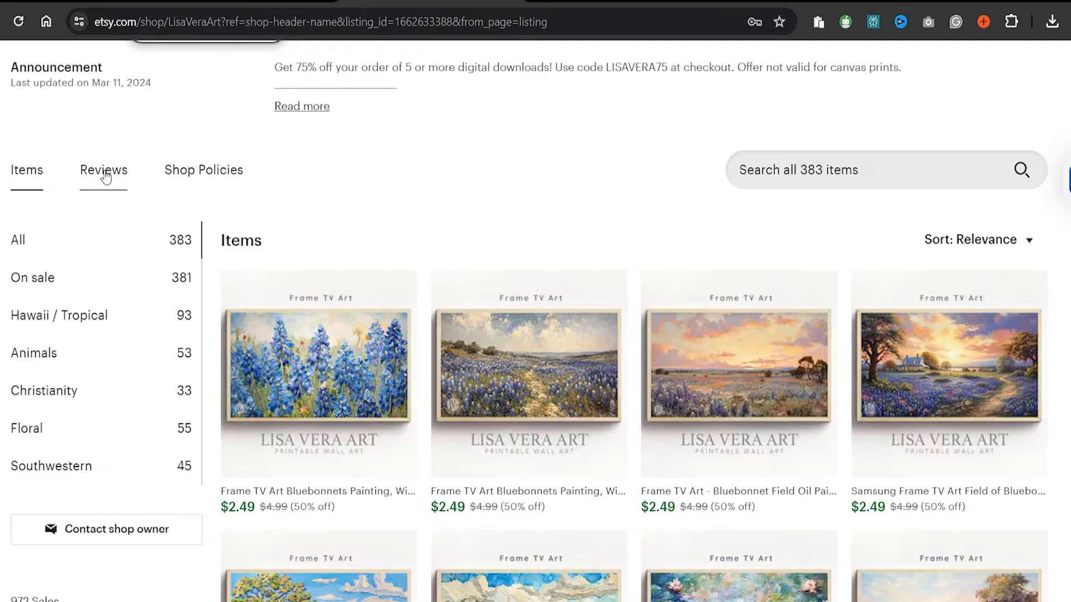
# Open the LisaVeraArt shop's reviews and read through them up to review page 5
pyautogui.click(104, 174)
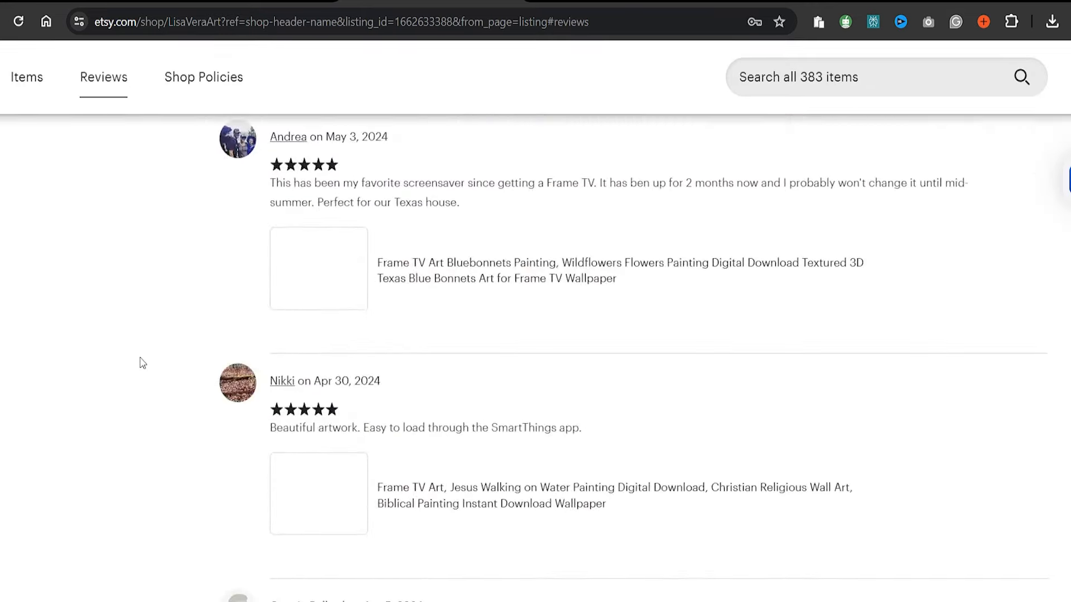
pyautogui.scroll(-20, 146, 367)
pyautogui.scroll(-12, 153, 372)
pyautogui.scroll(6, 154, 373)
pyautogui.click(488, 375)
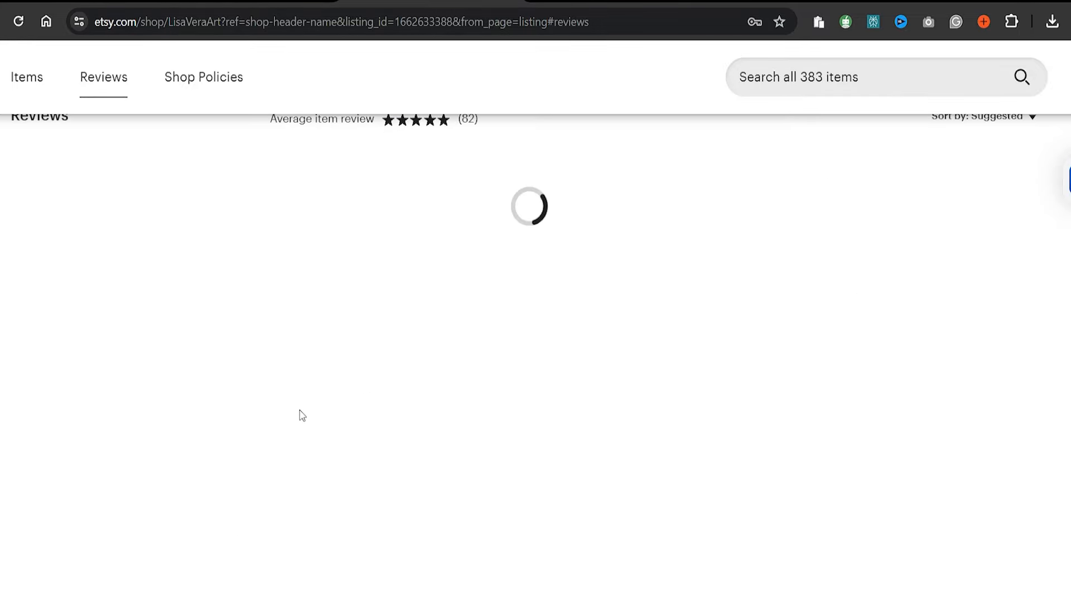
pyautogui.scroll(-20, 295, 407)
pyautogui.scroll(10, 311, 406)
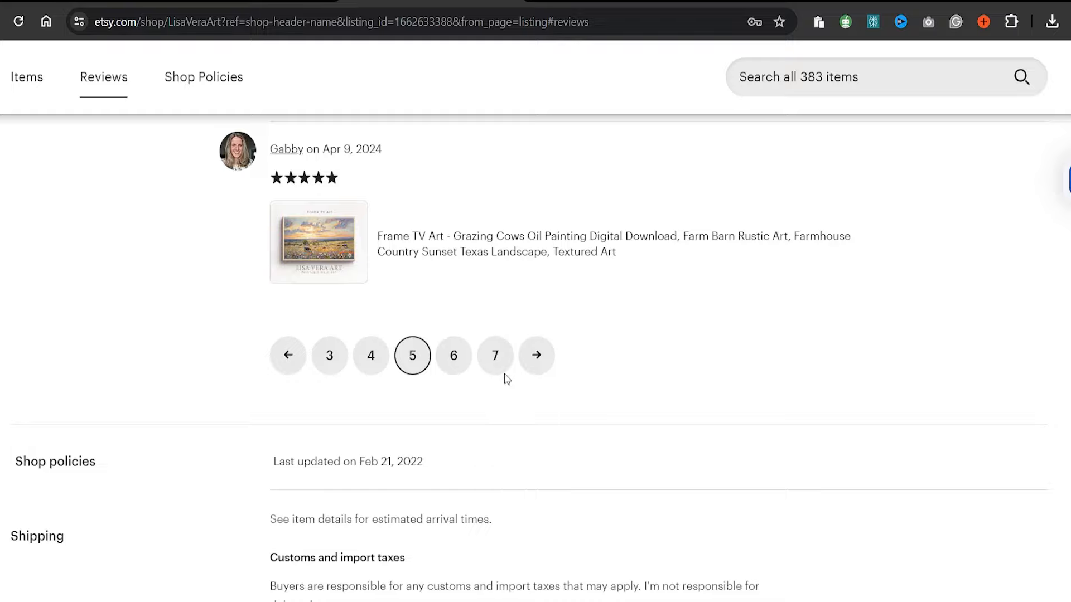
# Page through the remaining shop reviews to page 9 and highlight the date of the oldest review
pyautogui.click(453, 359)
pyautogui.scroll(-8, 391, 390)
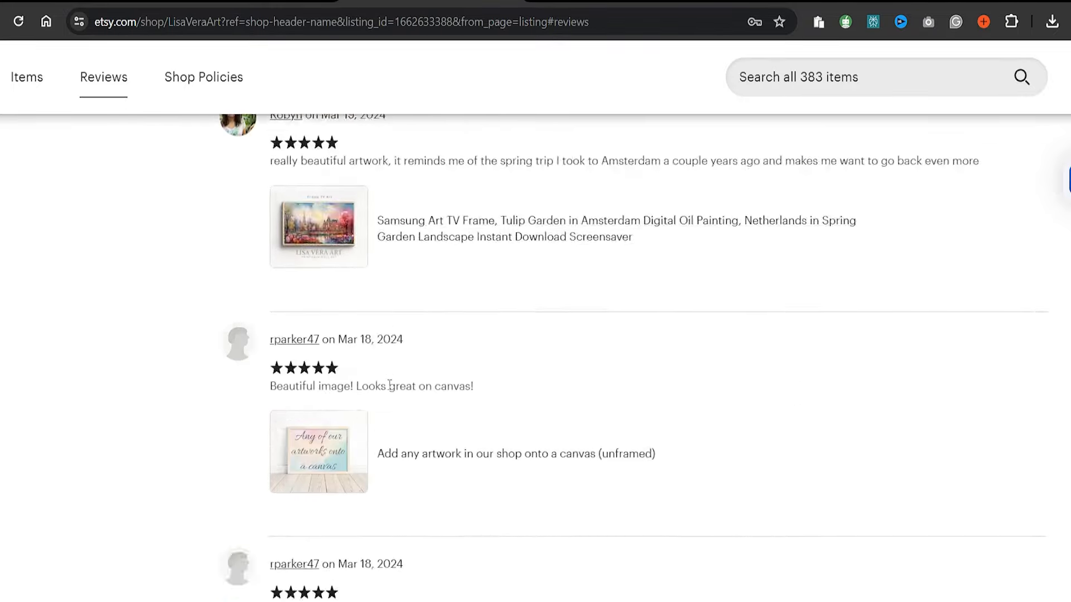
pyautogui.scroll(-10, 390, 385)
pyautogui.scroll(5, 441, 313)
pyautogui.click(492, 304)
pyautogui.scroll(-5, 390, 351)
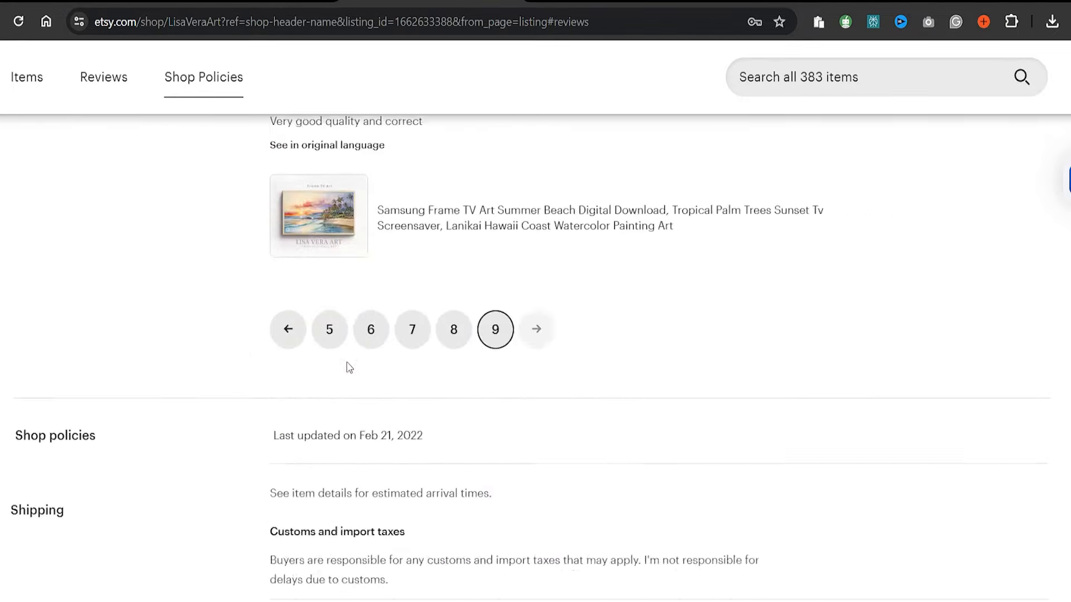
pyautogui.scroll(-4, 349, 367)
pyautogui.scroll(7, 349, 369)
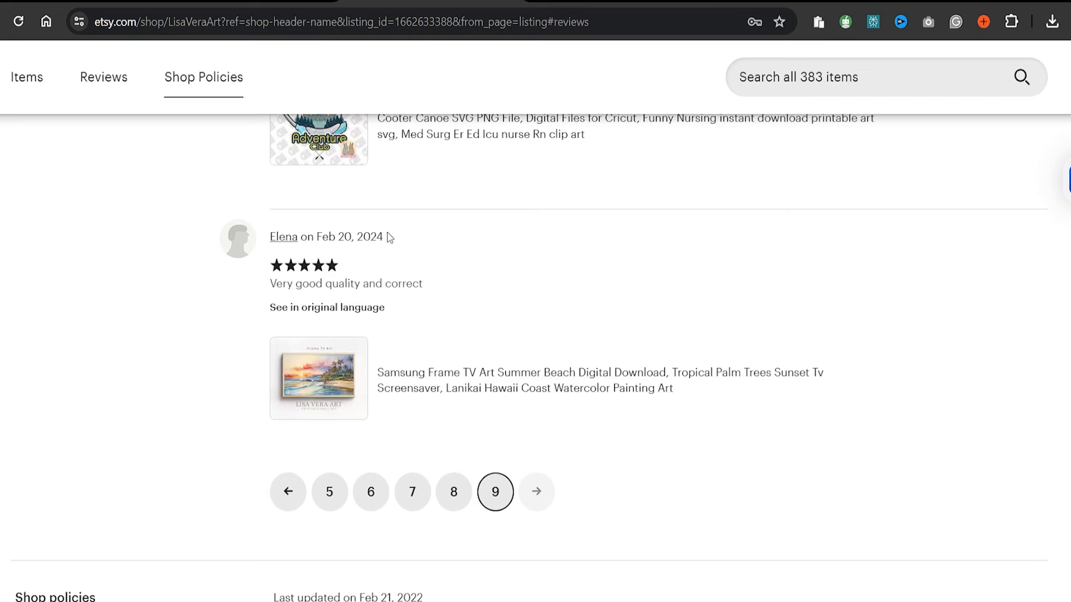
pyautogui.moveTo(388, 237); pyautogui.dragTo(323, 244)
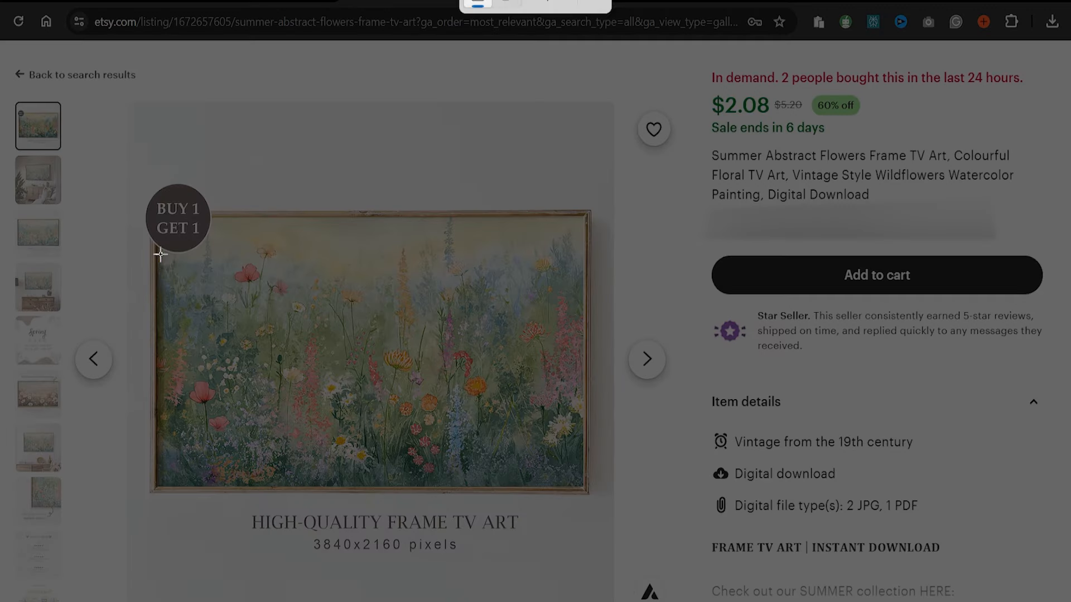
# Capture screenshots of the Summer Abstract Flowers and White Hydrangeas artworks on Etsy, cropped inside their frames
pyautogui.moveTo(159, 253); pyautogui.dragTo(577, 483)
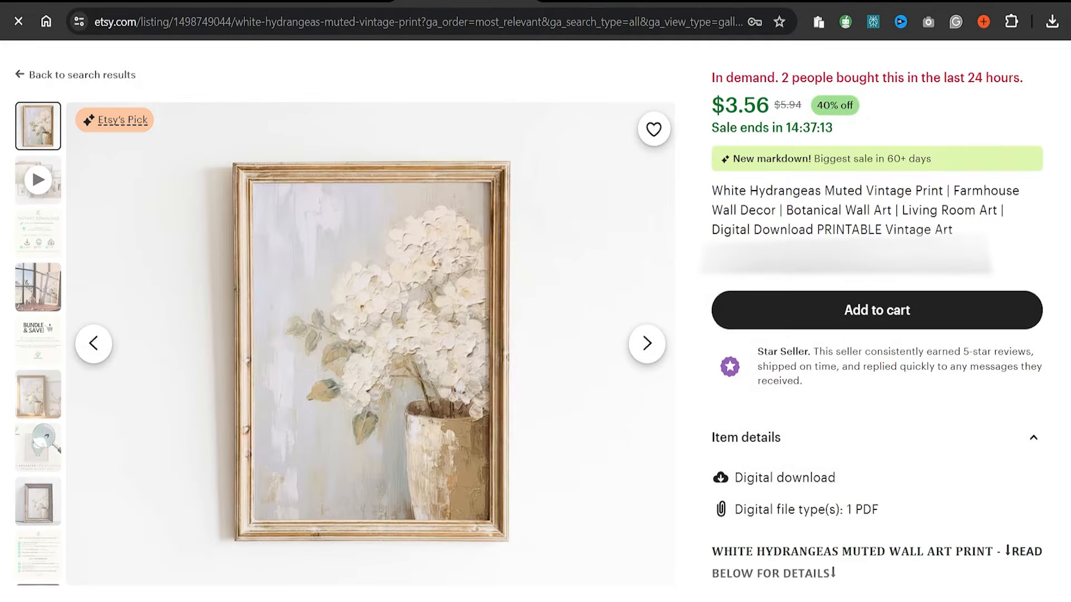
pyautogui.press('super+shift+s')
pyautogui.moveTo(252, 181)
pyautogui.mouseDown()
pyautogui.moveTo(325, 234)
pyautogui.moveTo(488, 520)
pyautogui.mouseUp()
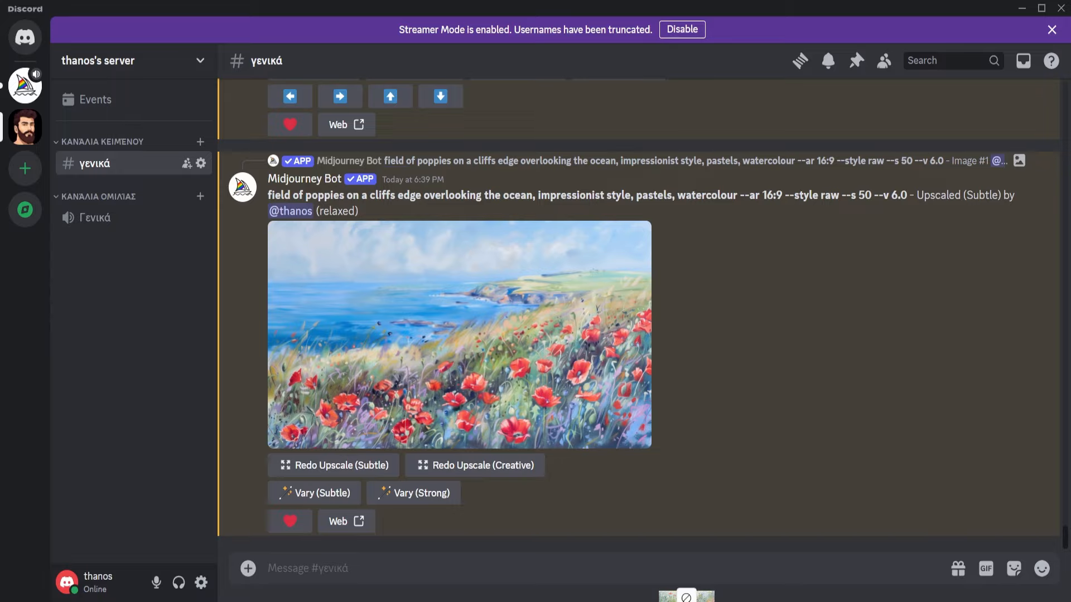
# Attach the summer flowers screenshot to the Discord channel and send it as a message
pyautogui.moveTo(686, 595); pyautogui.dragTo(474, 445)
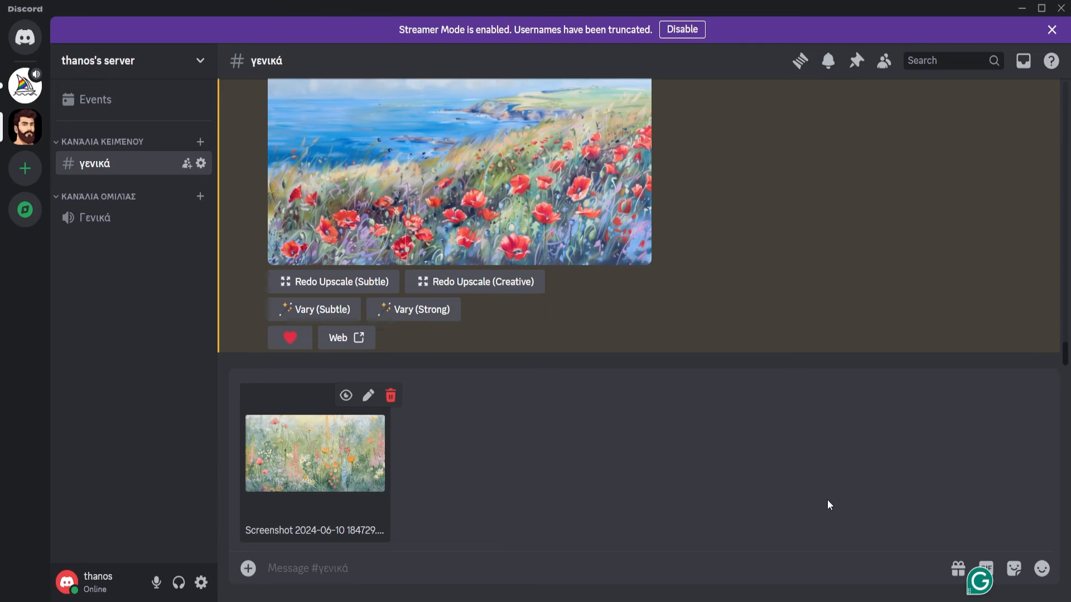
pyautogui.press('Return')
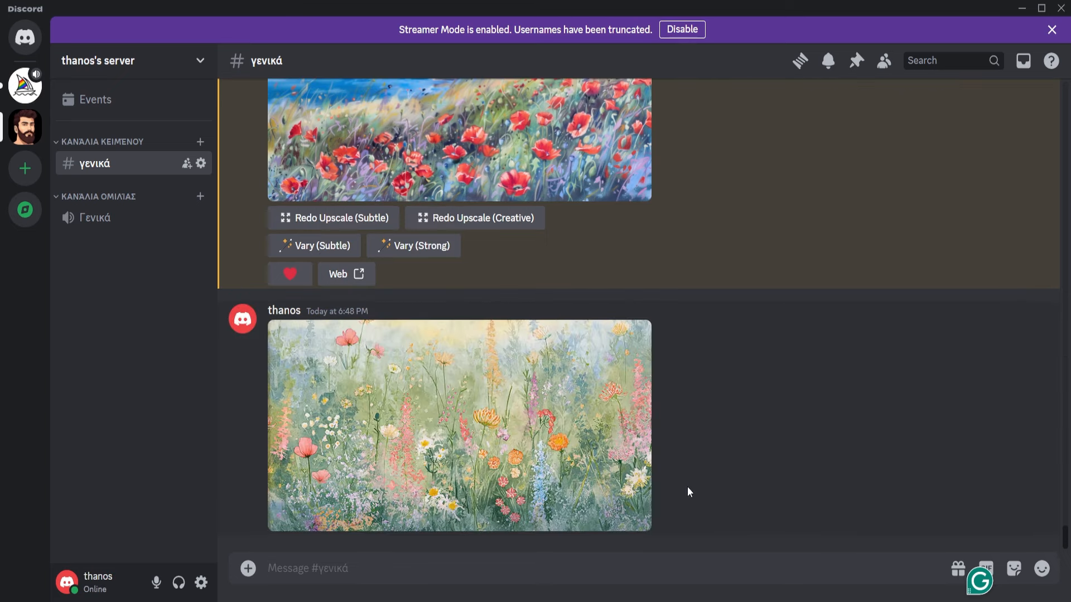
# Copy the link of the posted summer flowers image and run Midjourney's /describe command on that link
pyautogui.rightClick(359, 467)
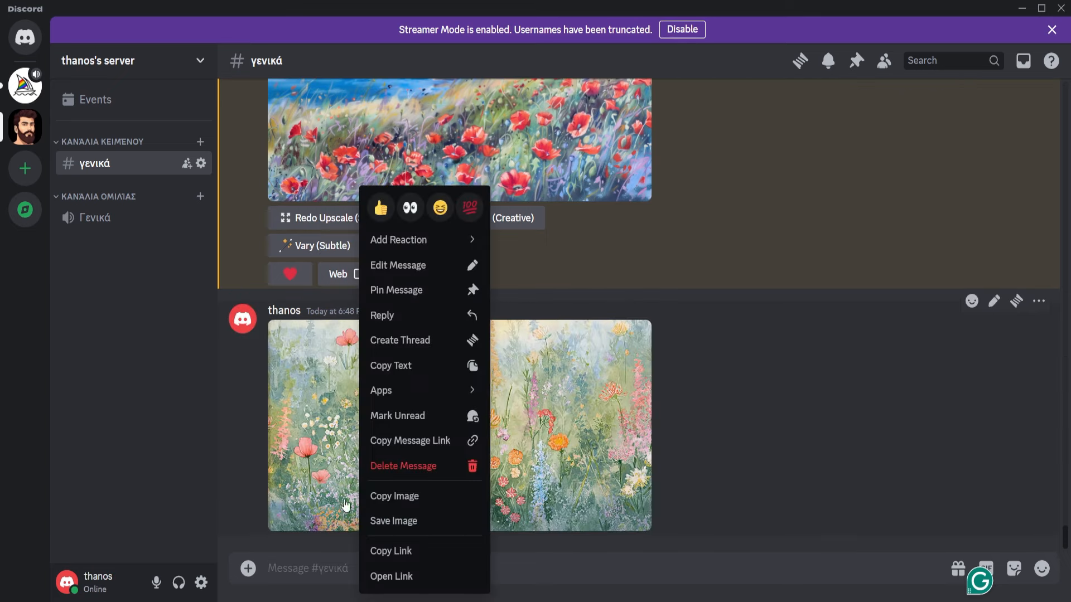
pyautogui.click(393, 555)
pyautogui.write('/')
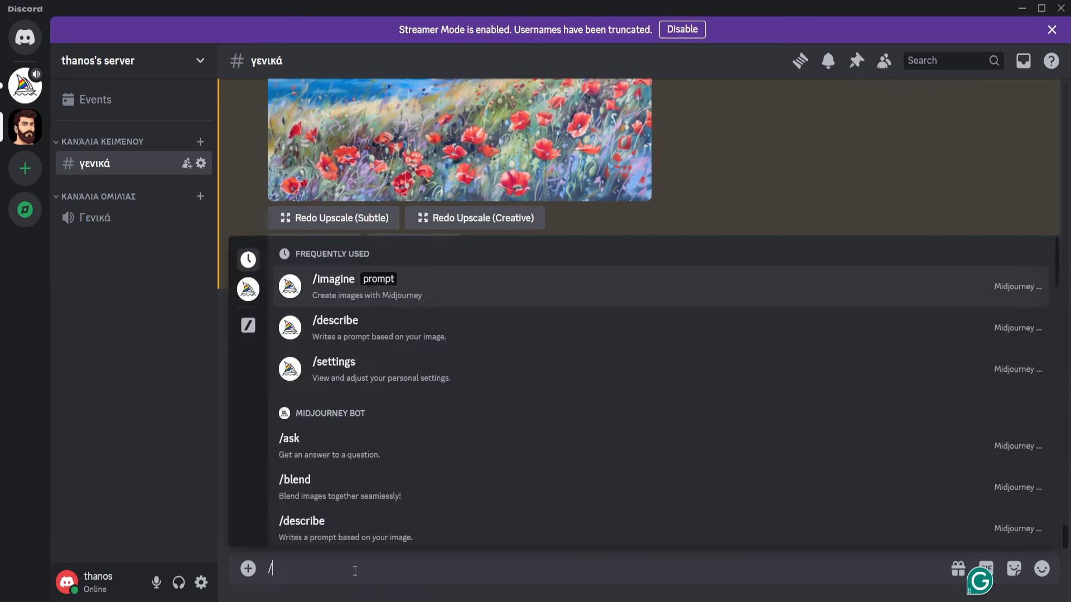
pyautogui.click(312, 330)
pyautogui.click(267, 502)
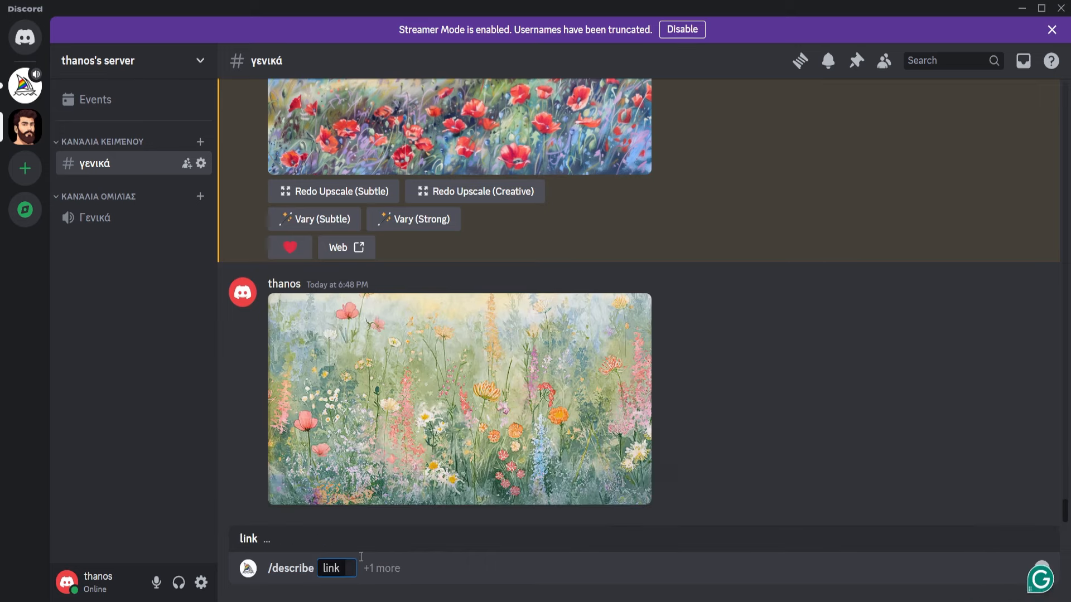
pyautogui.hotkey('ctrl', 'v')
pyautogui.press('Return')
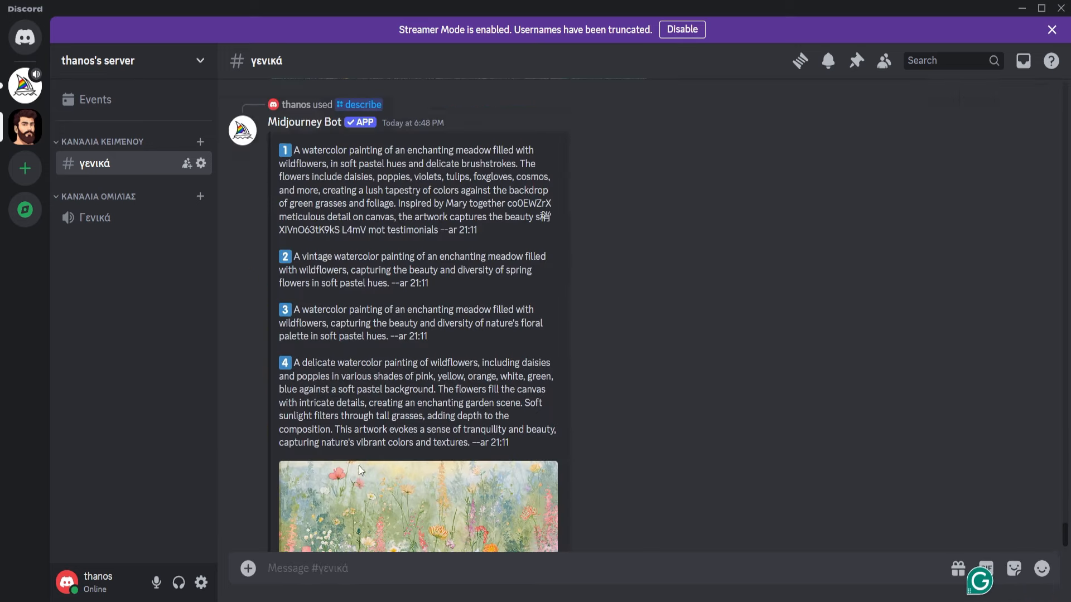
# Read through the four suggested wildflower prompts and generate images from all of them
pyautogui.moveTo(280, 148); pyautogui.dragTo(522, 232)
pyautogui.moveTo(297, 256); pyautogui.dragTo(483, 286)
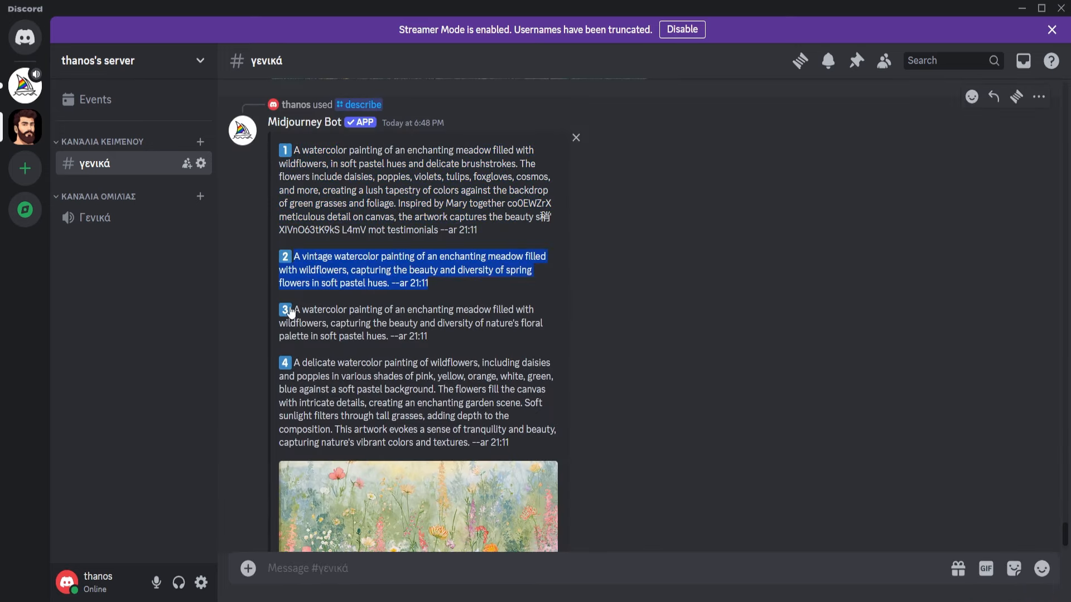
pyautogui.moveTo(290, 310); pyautogui.dragTo(475, 335)
pyautogui.moveTo(293, 362); pyautogui.dragTo(557, 443)
pyautogui.scroll(-3, 558, 443)
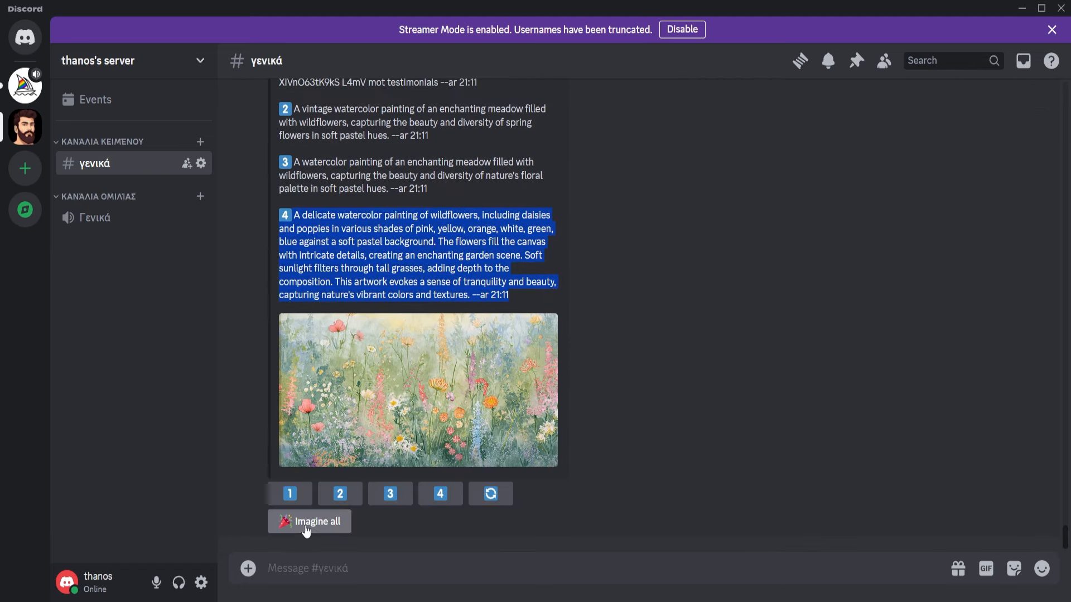
pyautogui.click(315, 528)
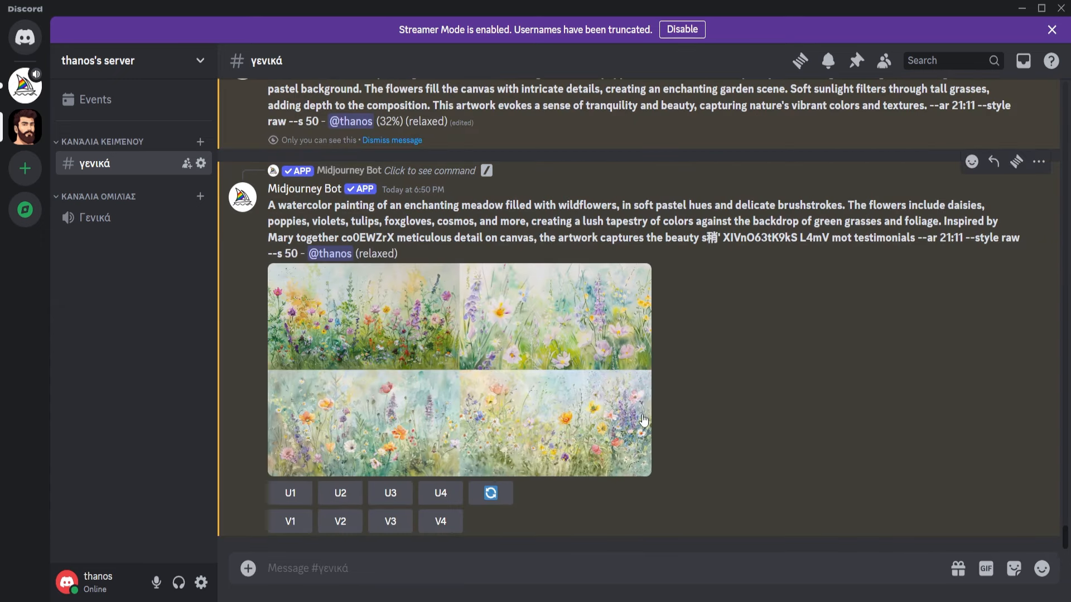
# Enlarge the four generated wildflower image grids one after another and compare their paintings
pyautogui.click(405, 283)
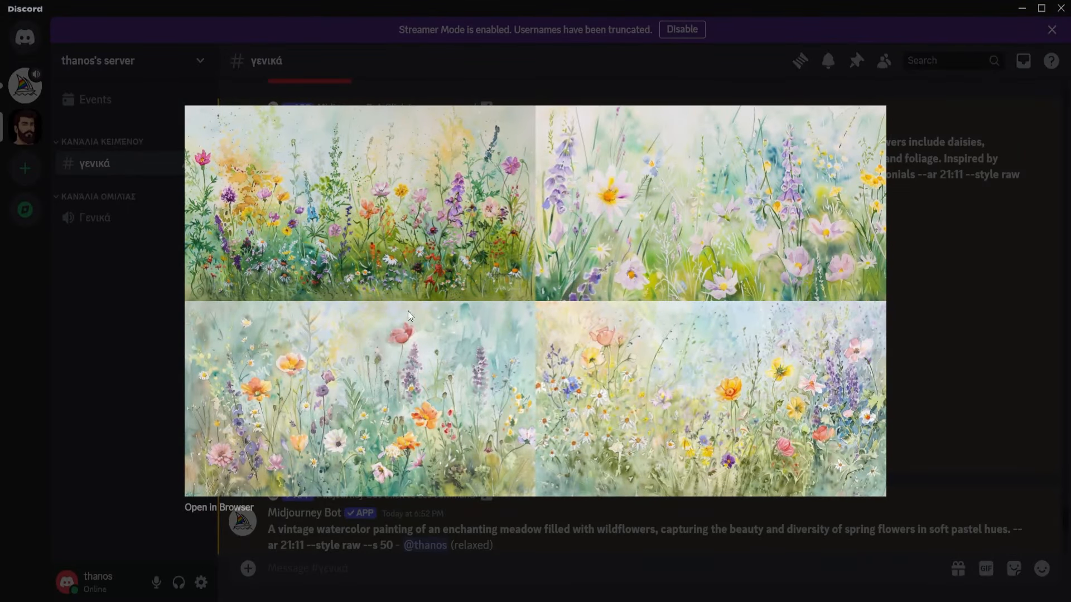
pyautogui.click(945, 353)
pyautogui.scroll(-5, 441, 369)
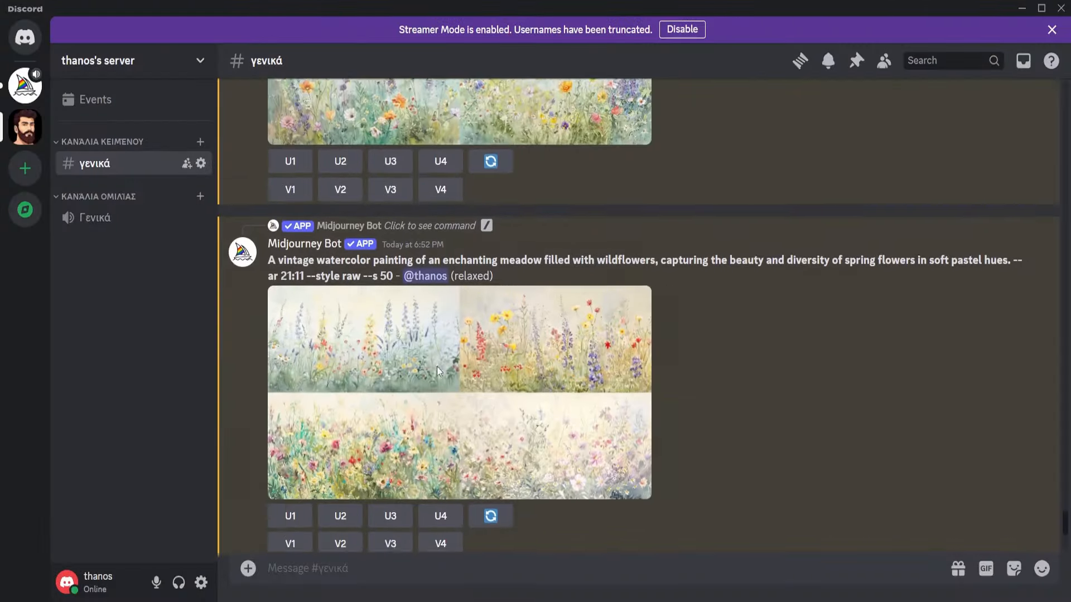
pyautogui.click(437, 370)
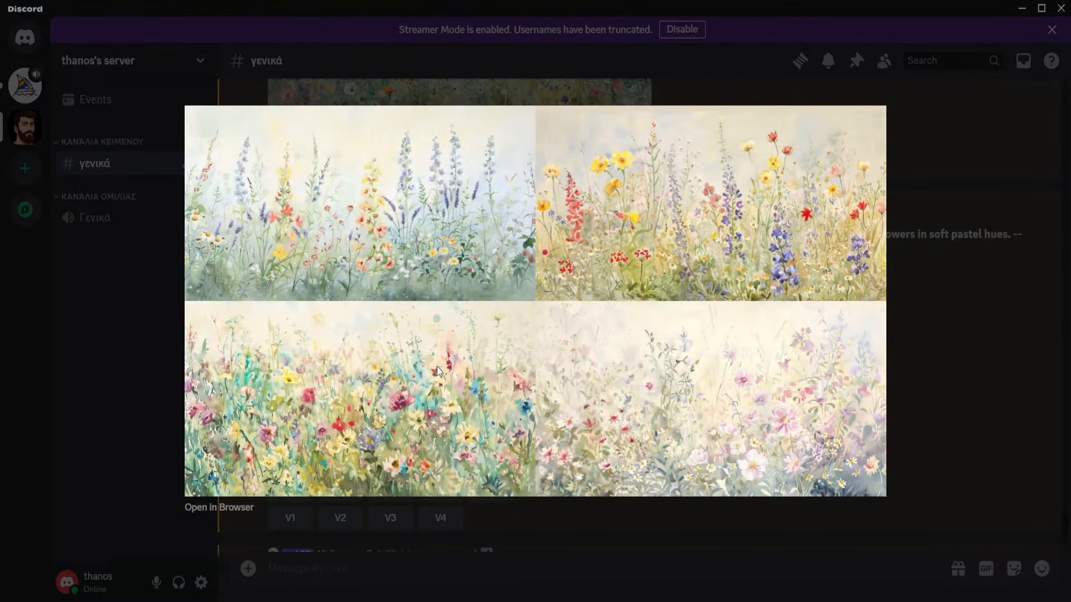
pyautogui.click(960, 380)
pyautogui.scroll(-5, 472, 399)
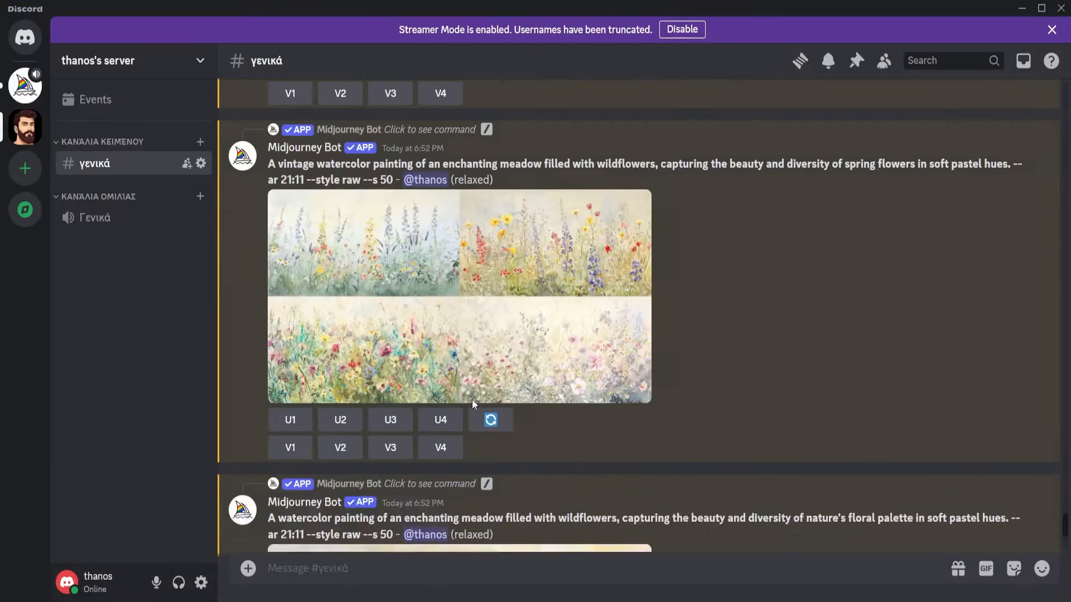
pyautogui.click(458, 366)
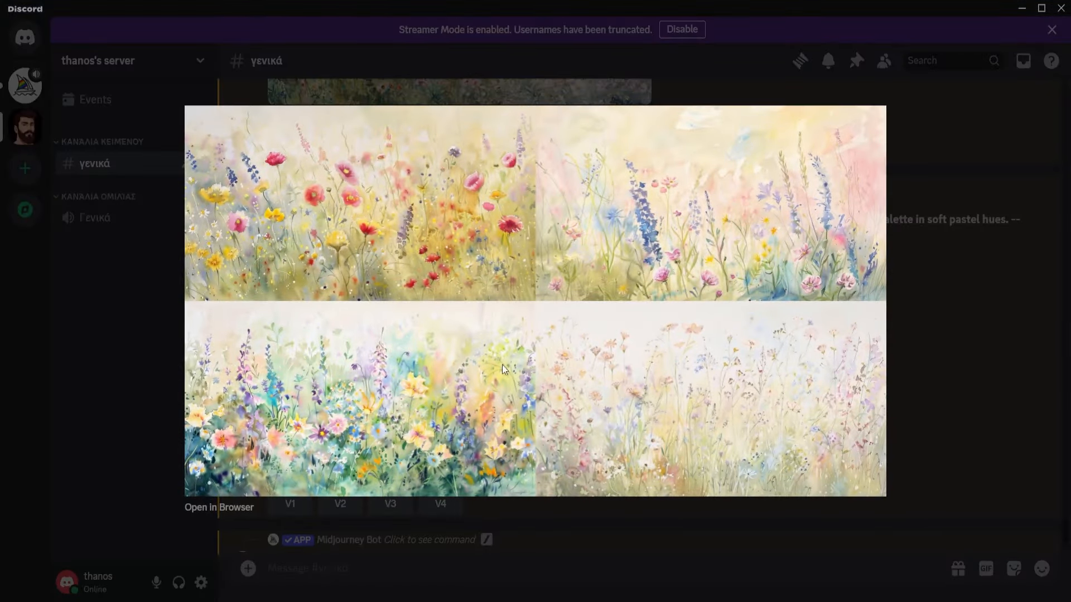
pyautogui.click(974, 382)
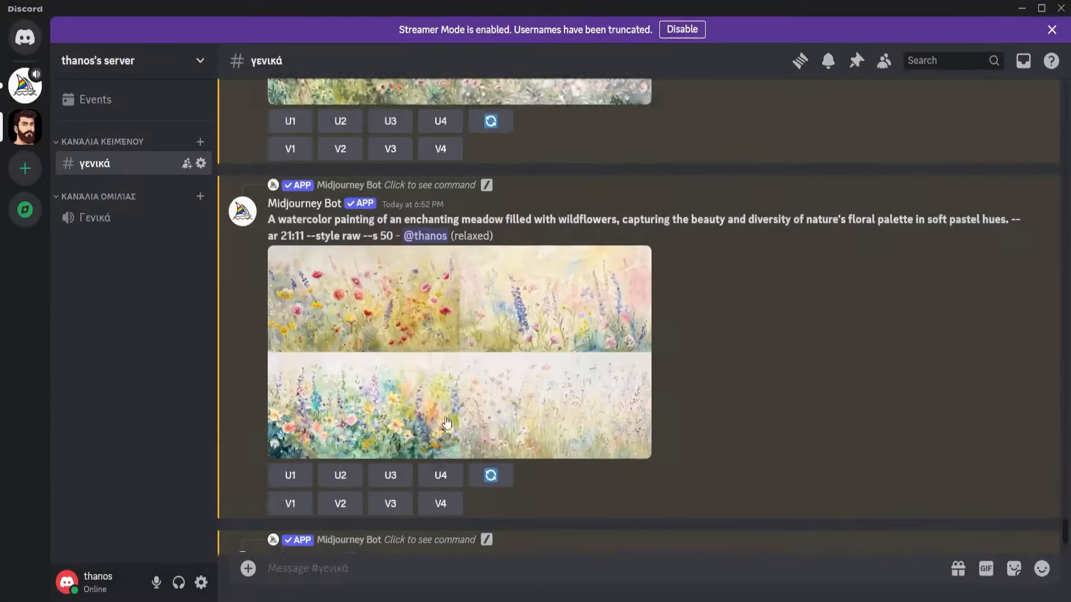
pyautogui.scroll(-5, 447, 418)
pyautogui.click(428, 412)
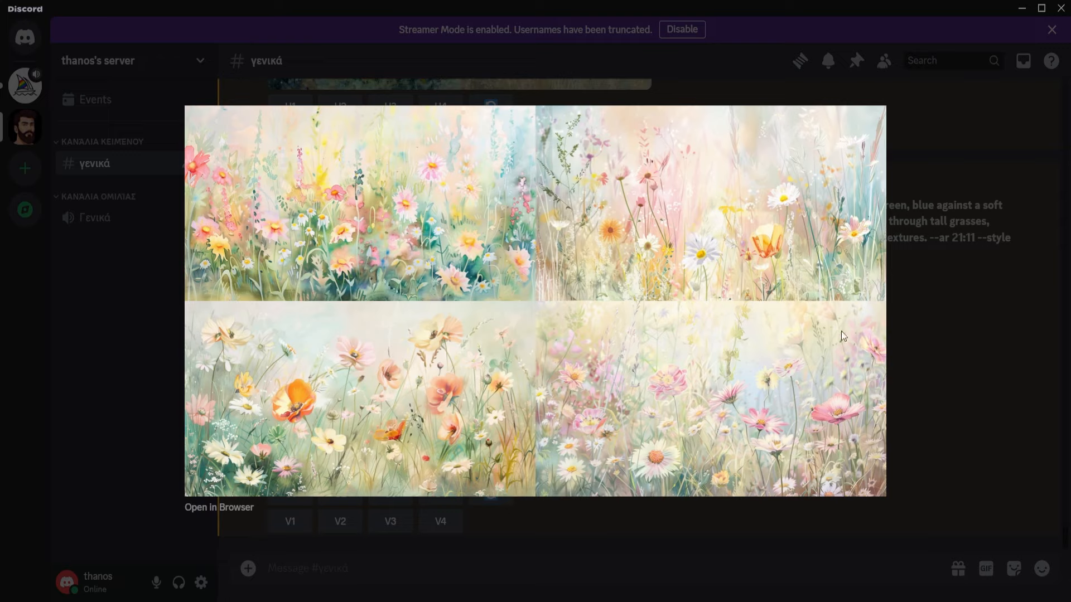
pyautogui.click(1034, 320)
pyautogui.press('Escape')
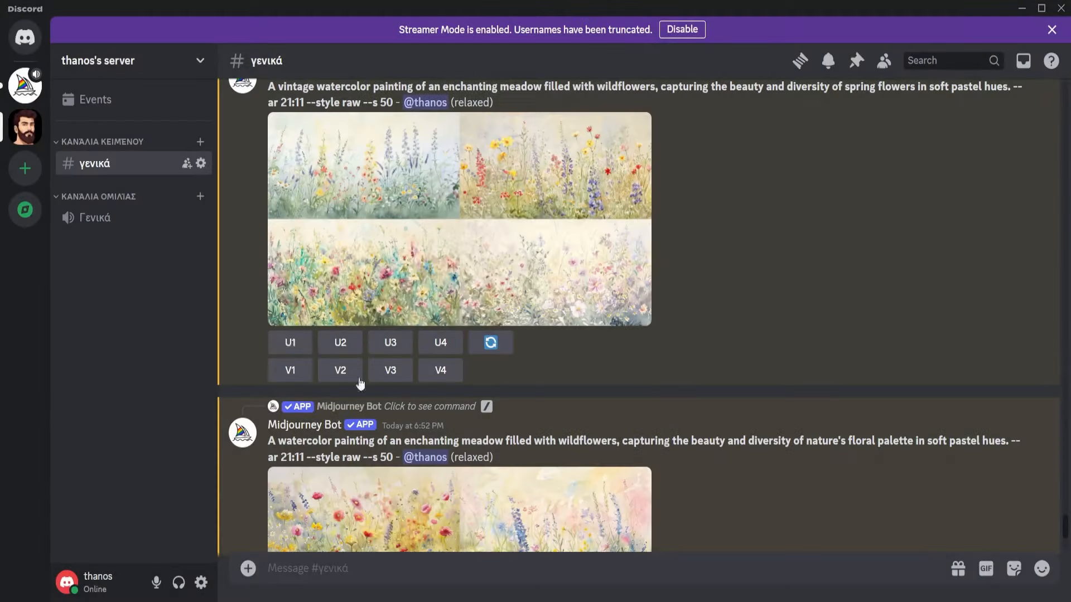
# Pick image 1 from the vintage watercolor grid, request its subtle upscale and subtle variations, and inspect the upscaled painting
pyautogui.click(285, 340)
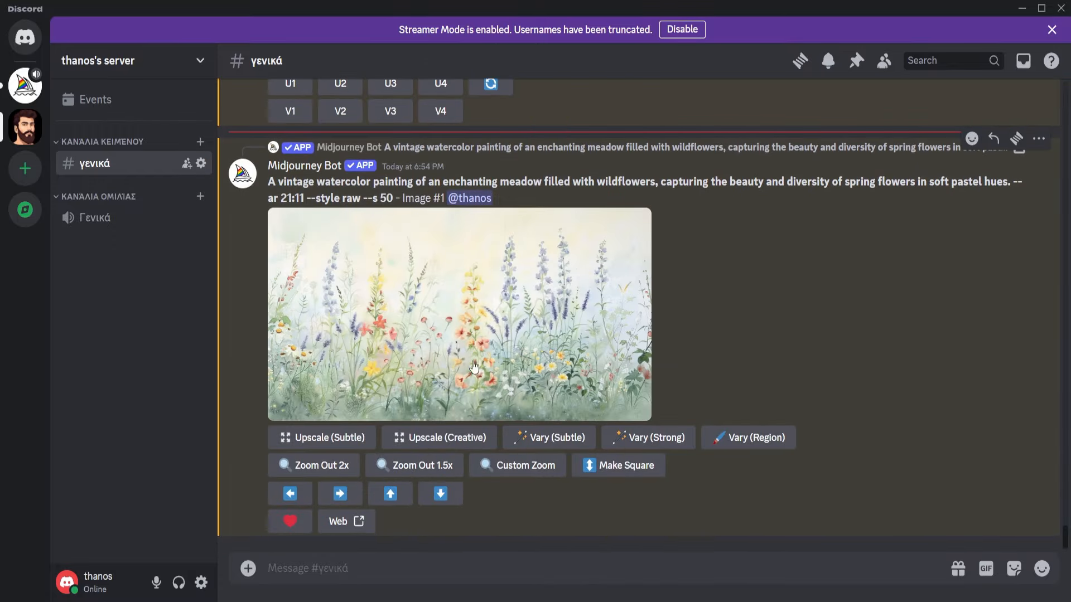
pyautogui.click(345, 437)
pyautogui.scroll(3, 446, 413)
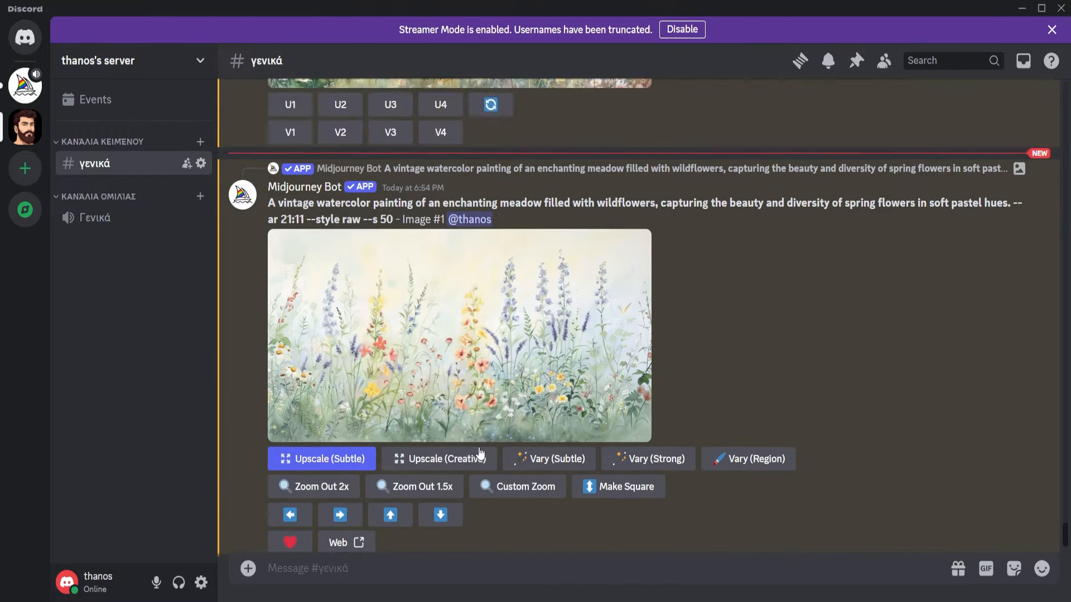
pyautogui.scroll(-1, 475, 442)
pyautogui.click(525, 385)
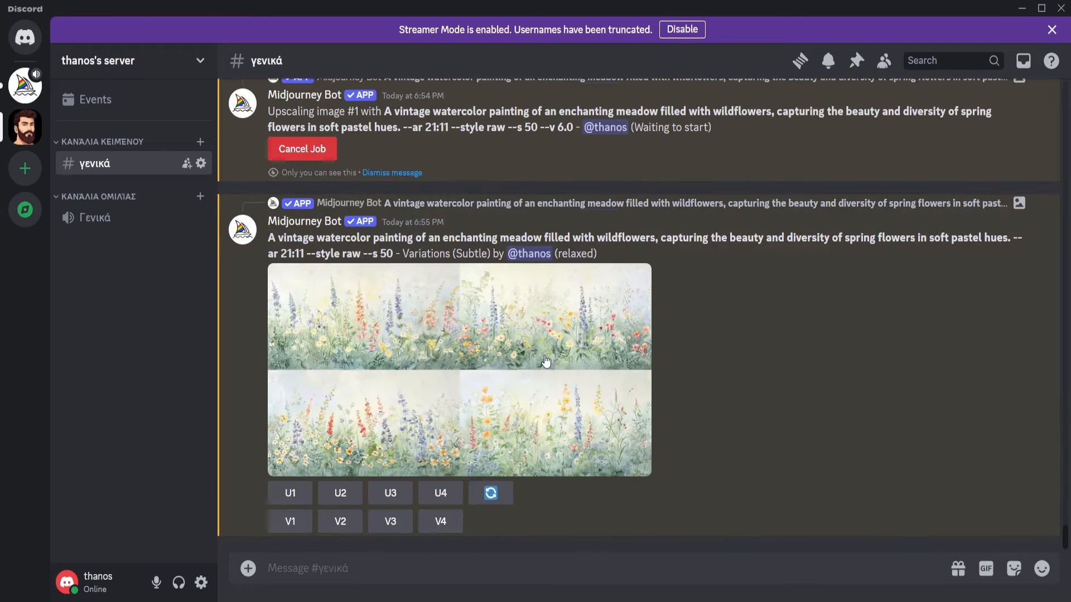
pyautogui.click(436, 364)
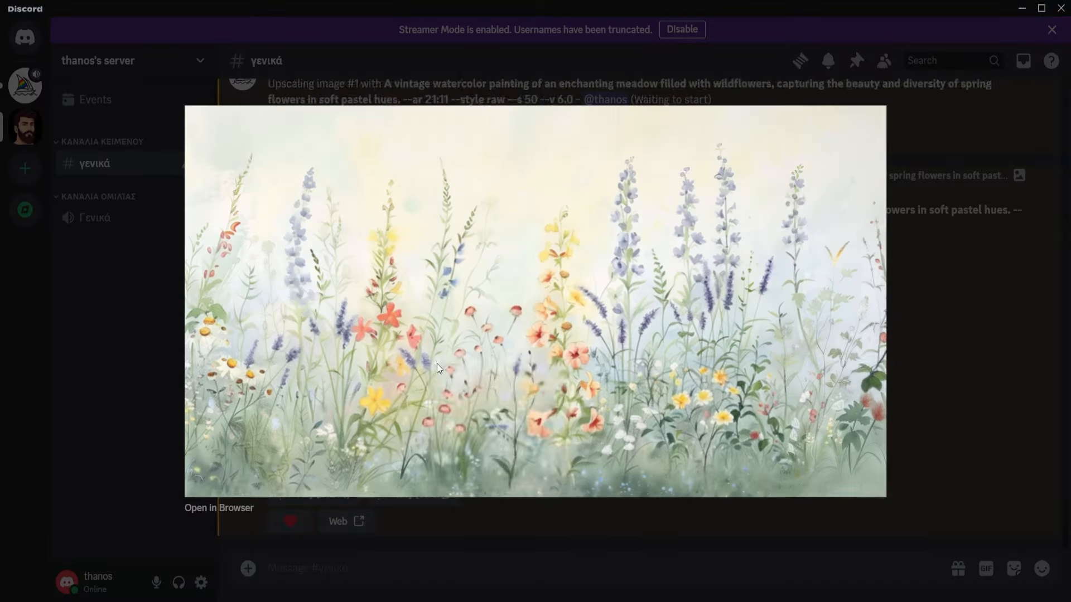
pyautogui.press('Escape')
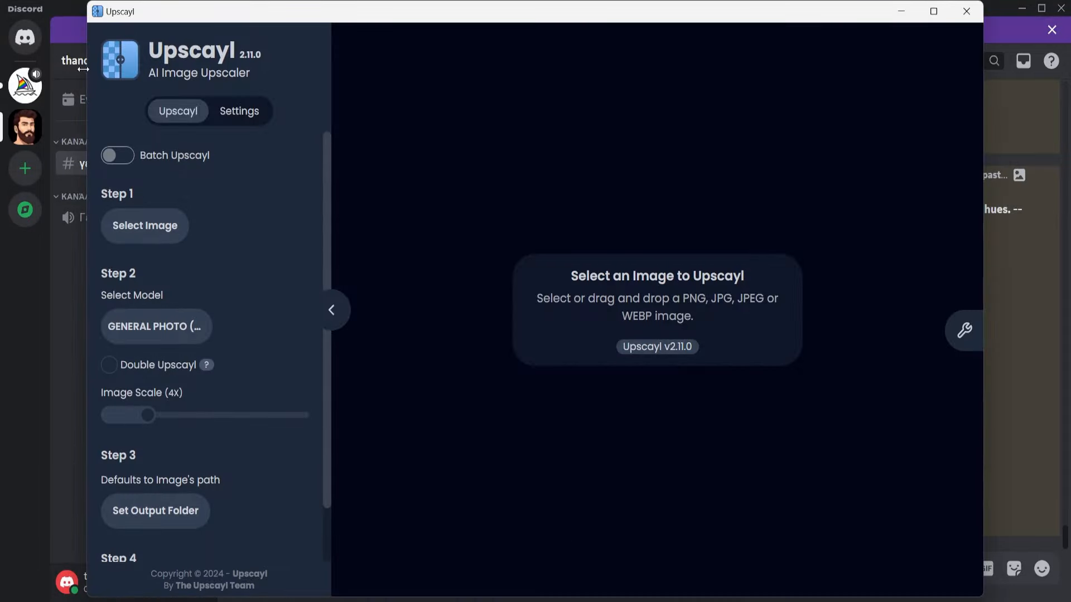
# Upscale the vintage watercolor PNG 4X in Upscayl with Downloads as output folder, and compare the result with the original
pyautogui.click(146, 229)
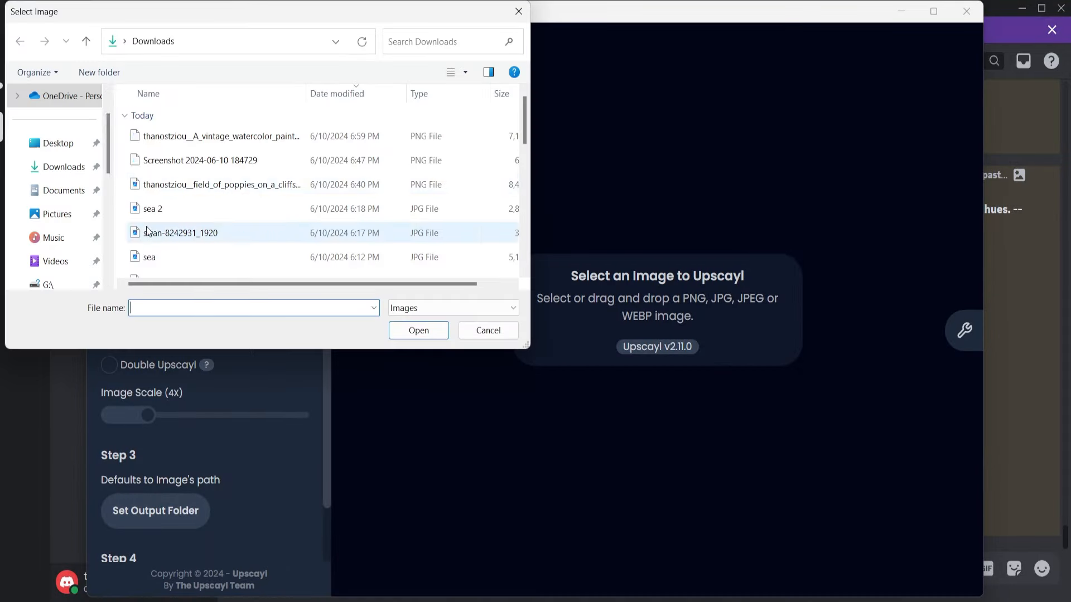
pyautogui.doubleClick(172, 139)
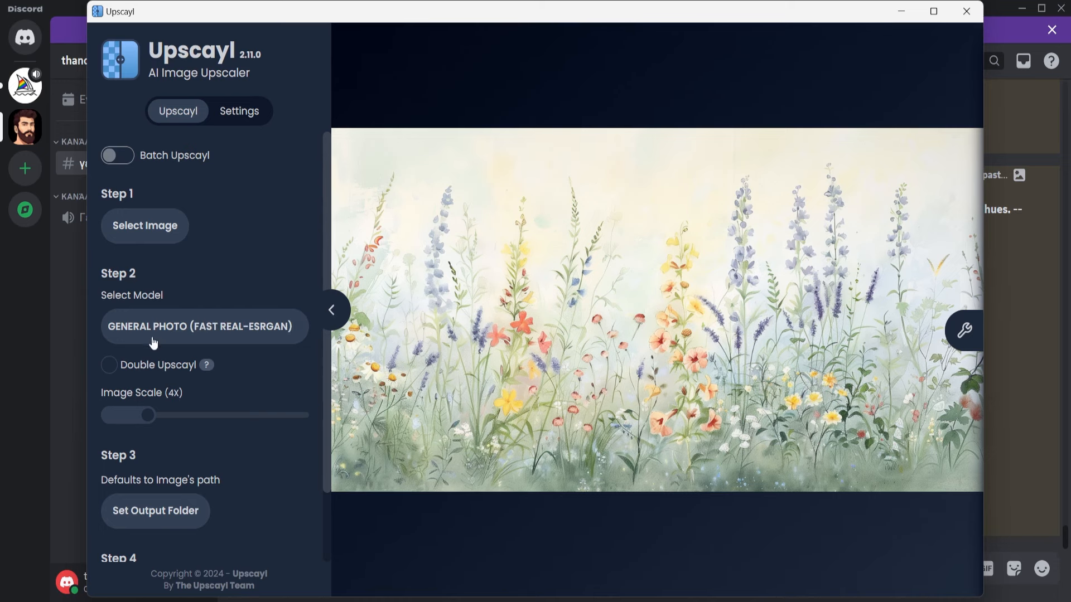
pyautogui.click(156, 511)
pyautogui.click(411, 330)
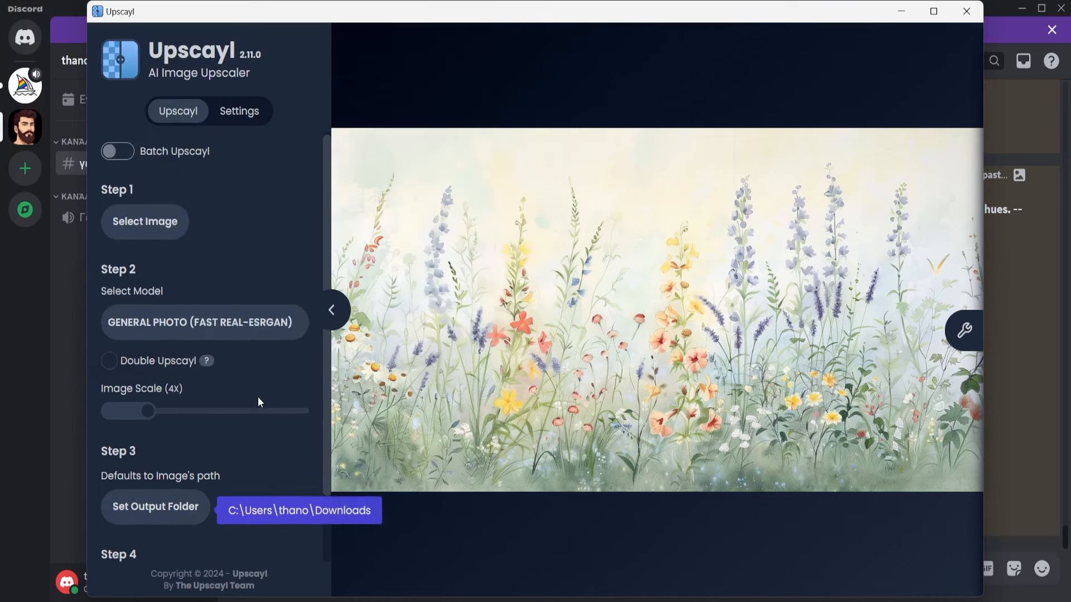
pyautogui.scroll(-2, 201, 446)
pyautogui.click(144, 537)
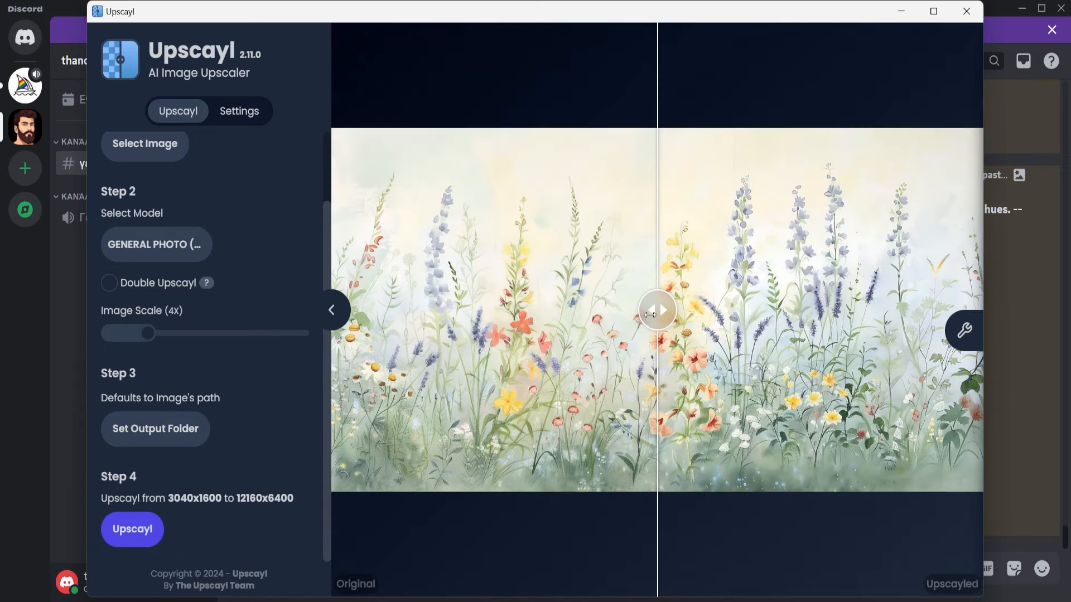
pyautogui.moveTo(657, 334); pyautogui.dragTo(505, 343)
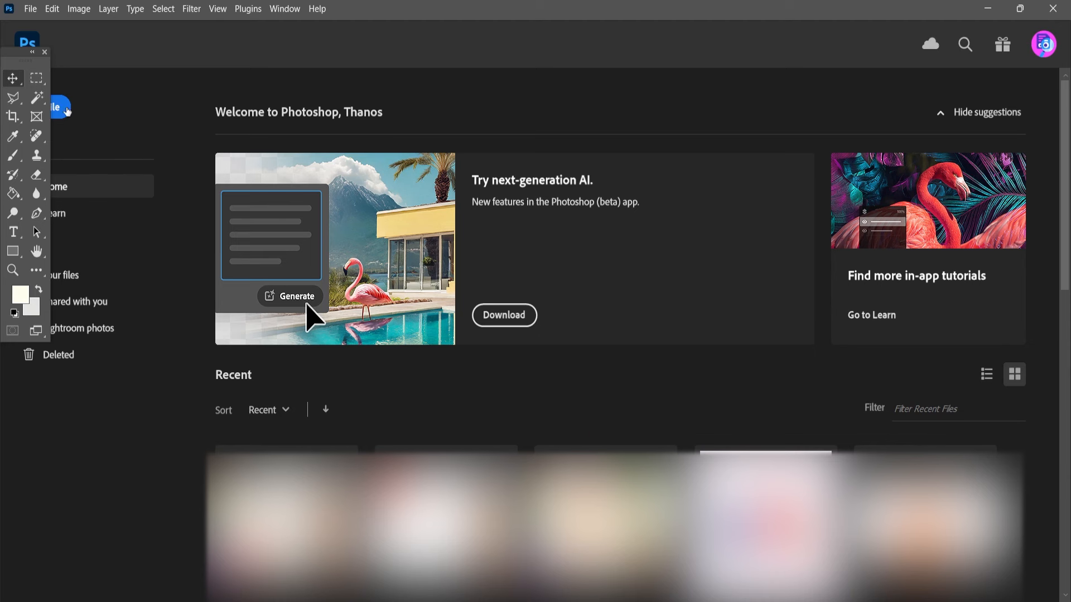
# Create a 3840 x 2160 pixel Photoshop document and place the upscaled vintage watercolor JPG from Downloads in it
pyautogui.click(30, 8)
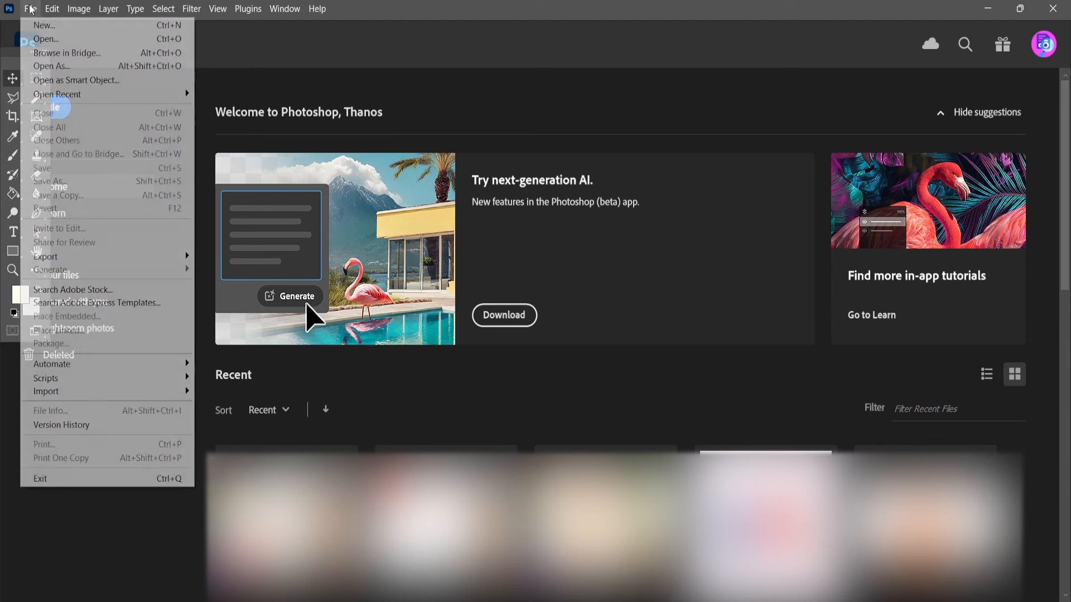
pyautogui.click(45, 26)
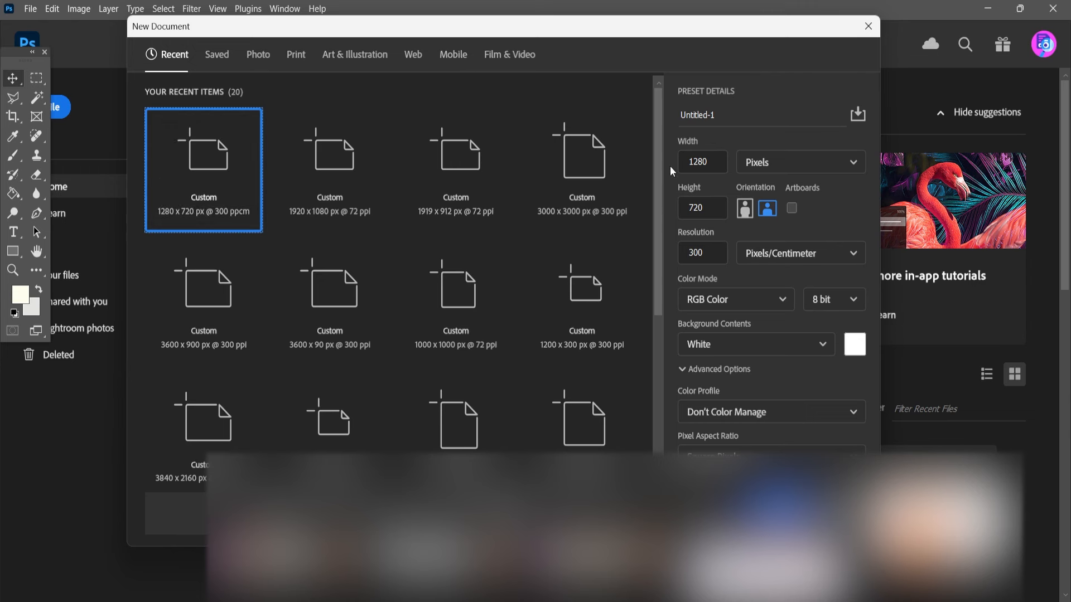
pyautogui.click(714, 163)
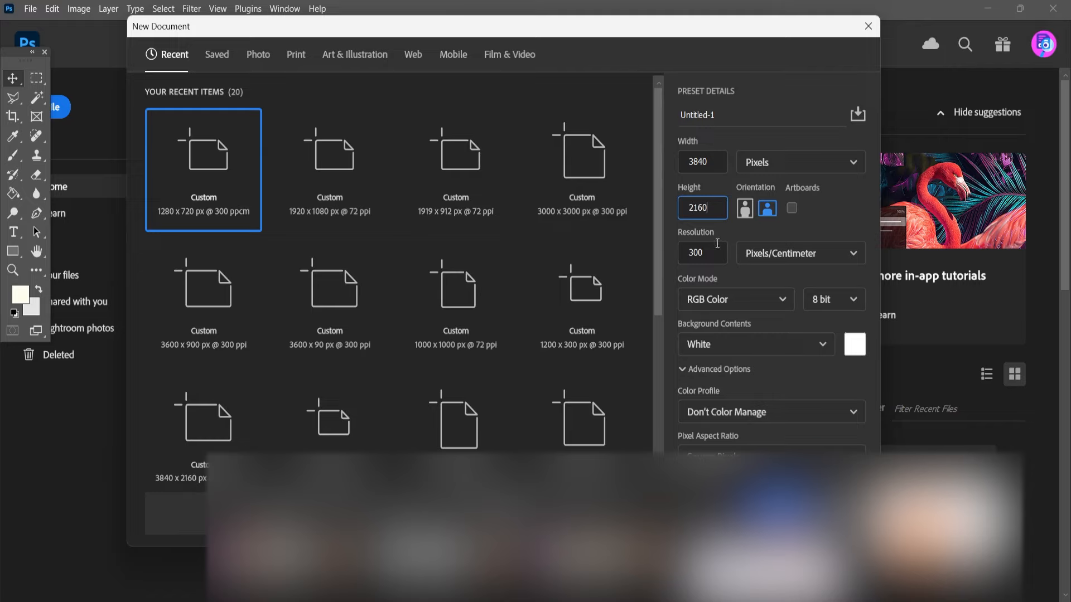
pyautogui.press('Return')
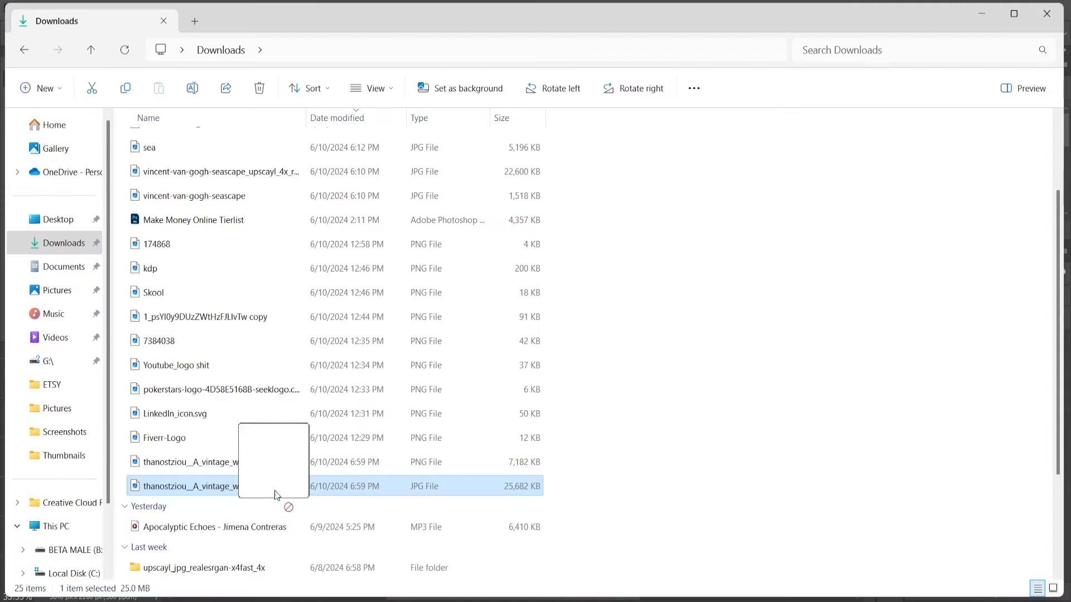
pyautogui.moveTo(280, 495); pyautogui.dragTo(410, 579)
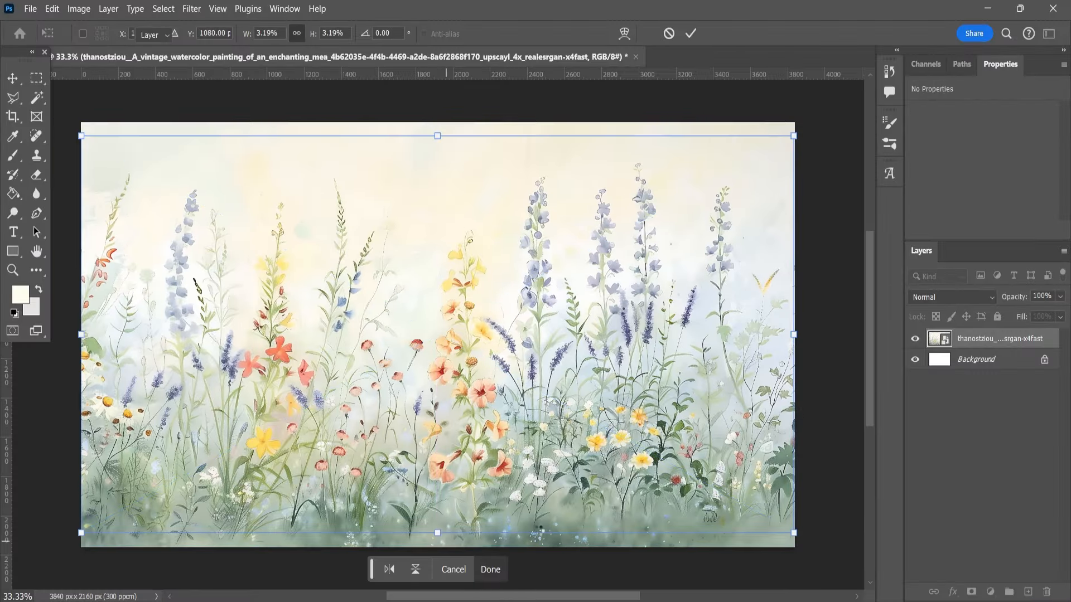
# Start saving a copy of the artwork under the name Flowers and open its file format choices
pyautogui.hotkey('ctrl', 'alt', 's')
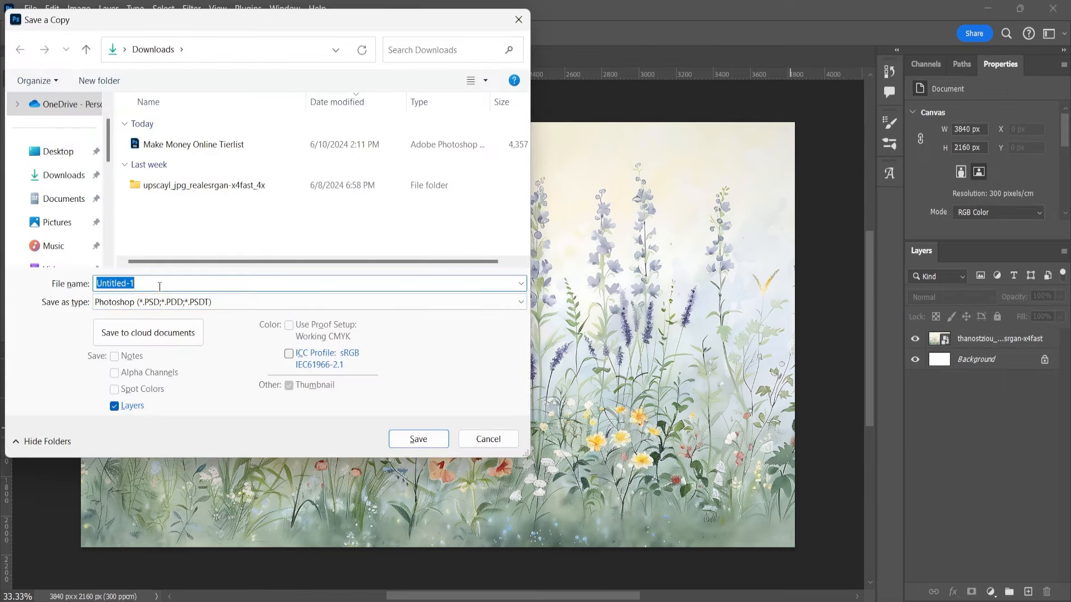
pyautogui.write('Flowers')
pyautogui.click(167, 302)
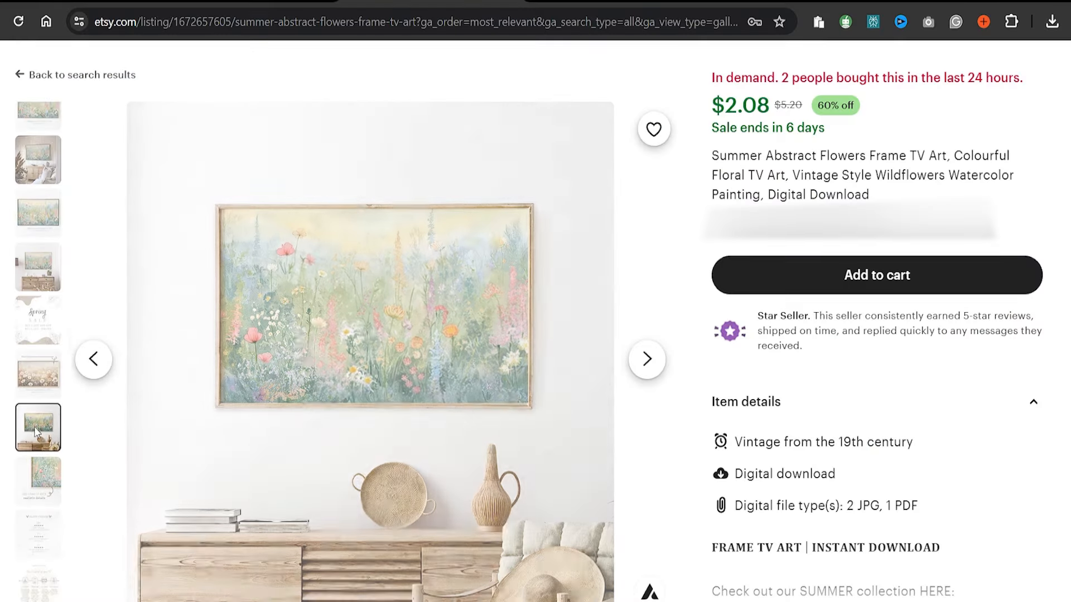
# Capture the Etsy mockup of the art above a sideboard, send it in the Discord channel and start /describe for it
pyautogui.click(291, 326)
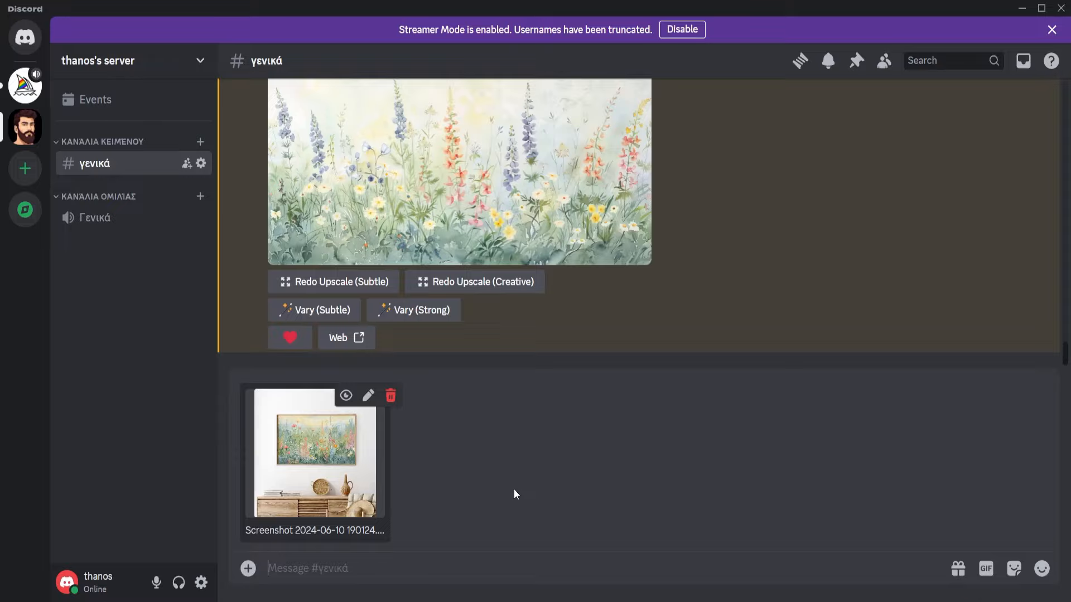
pyautogui.press('Return')
pyautogui.write('/')
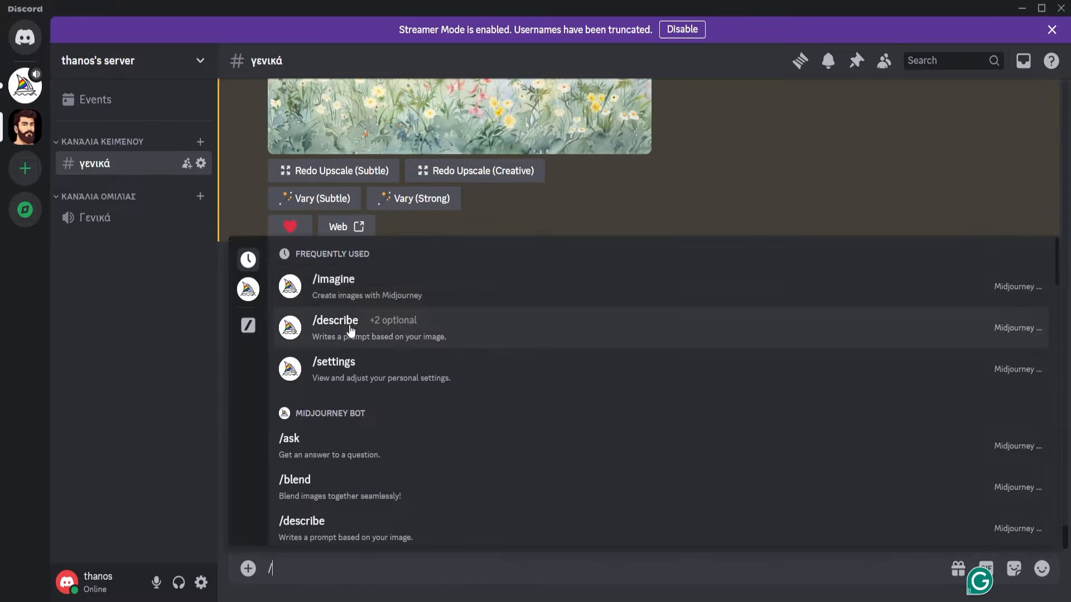
pyautogui.click(337, 319)
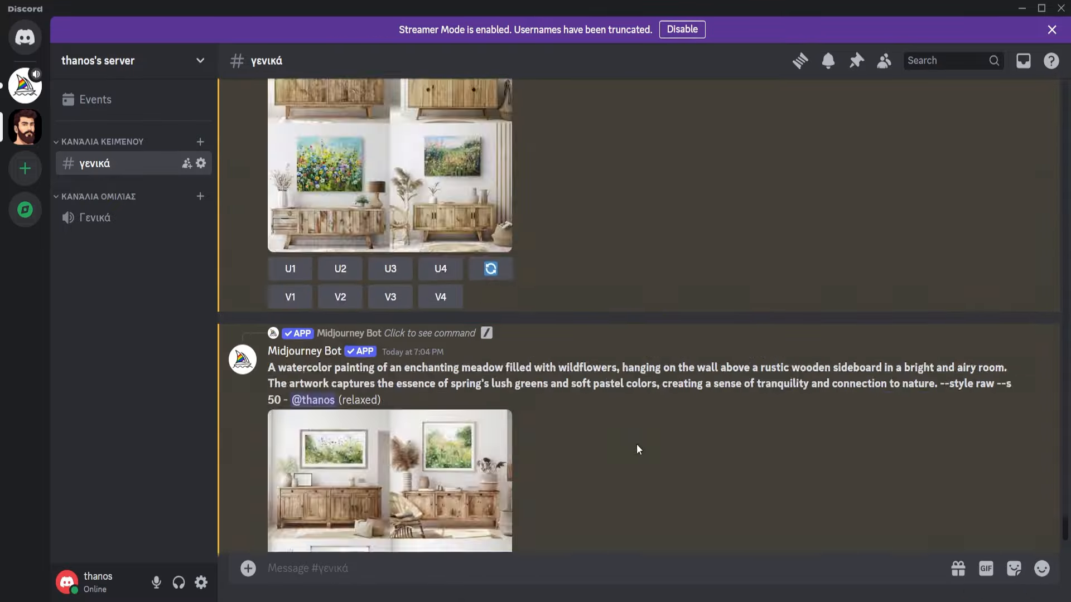
# Upscale the framed watercolor meadow sideboard image with Upscale (Subtle) and save it as a PNG in Downloads
pyautogui.scroll(-4, 349, 256)
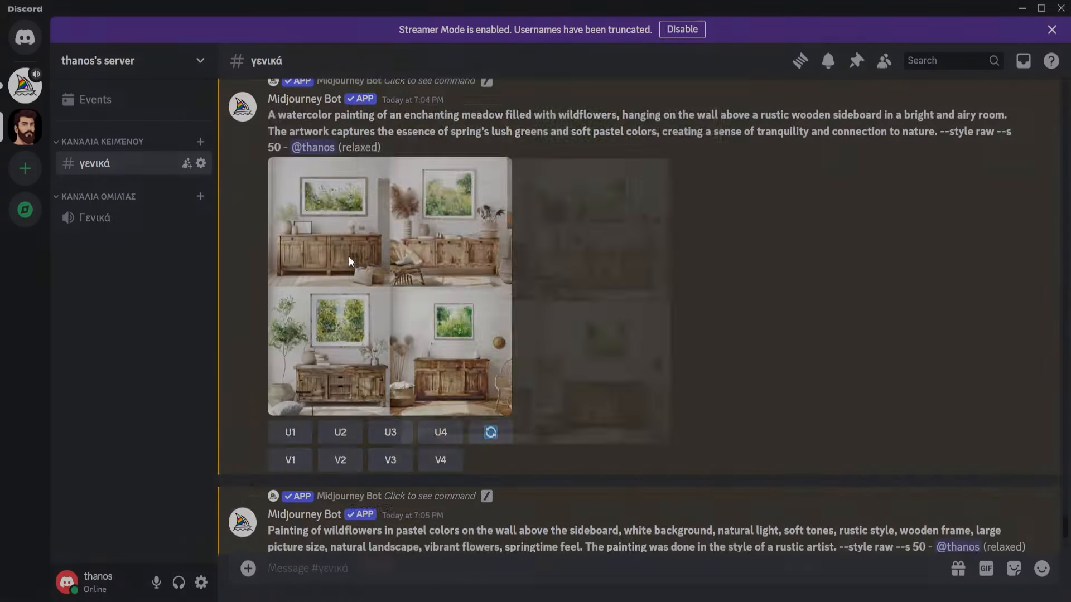
pyautogui.click(397, 337)
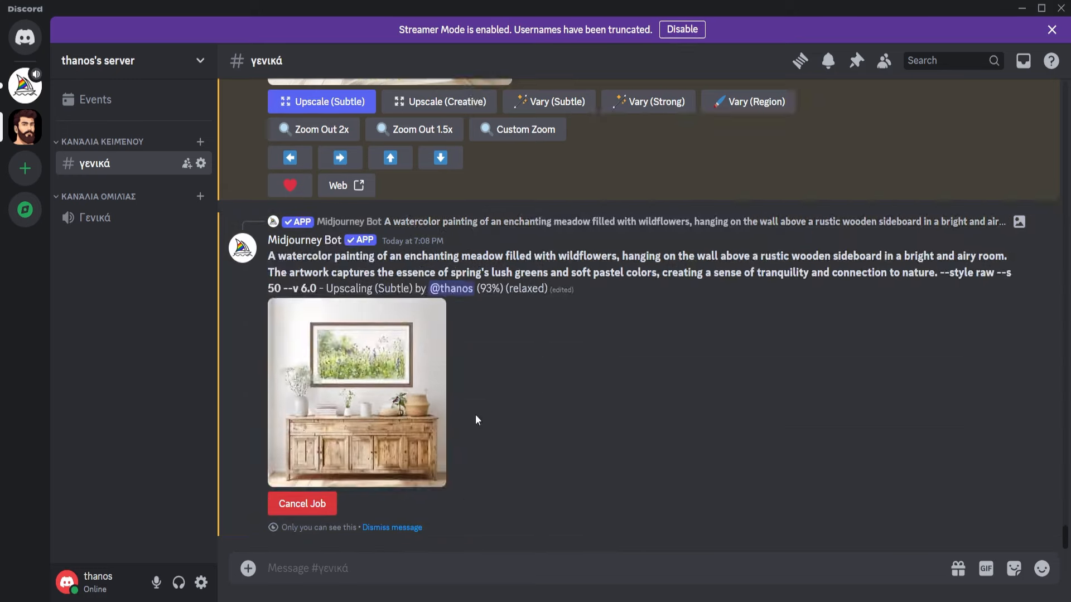
pyautogui.click(493, 347)
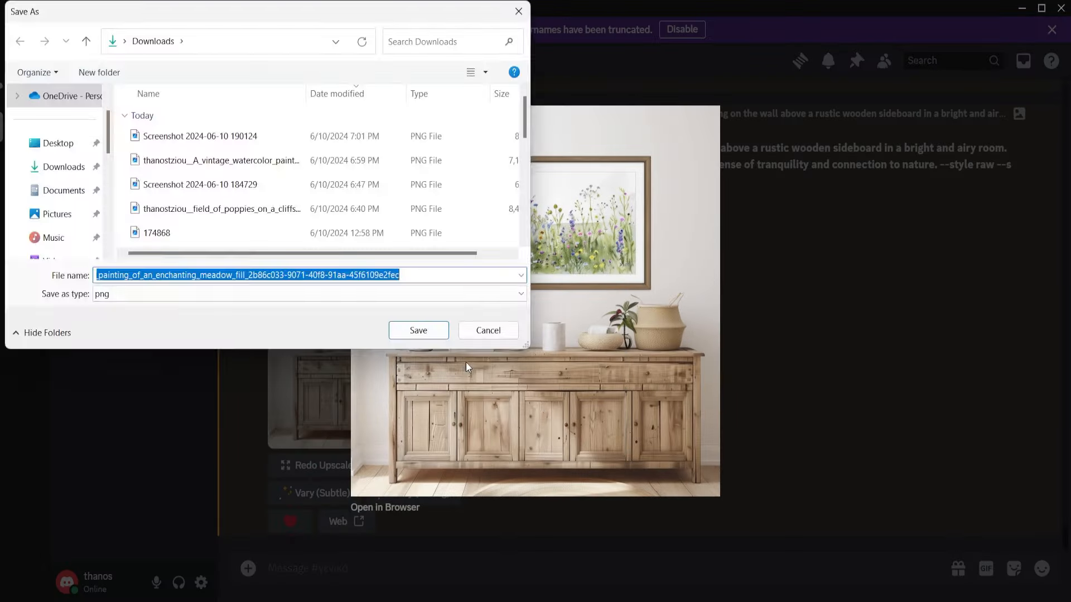
pyautogui.click(426, 326)
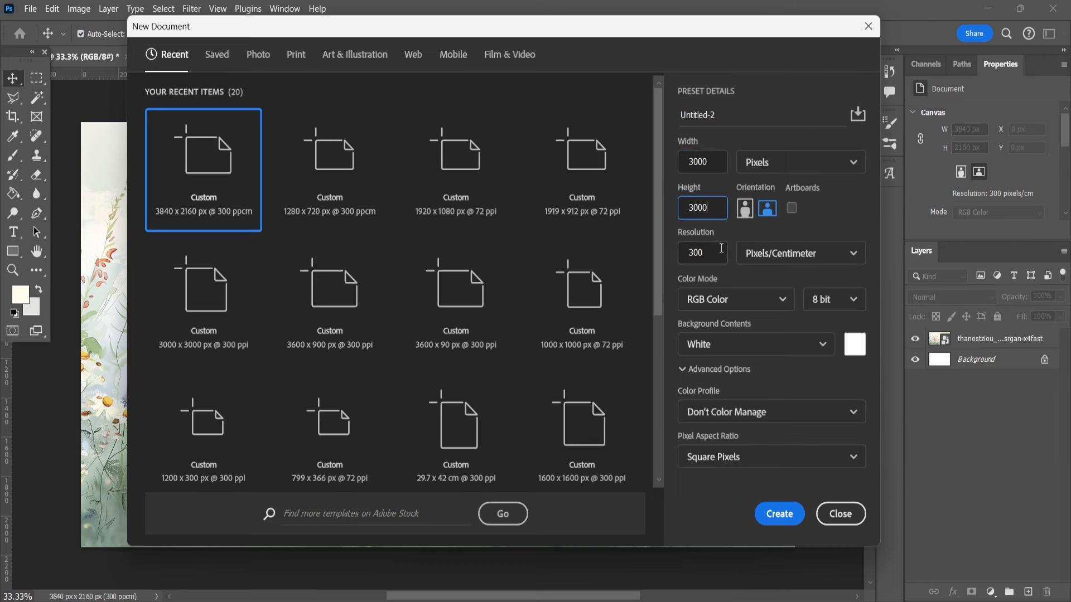
# Create a 3000 x 3000 pixel Photoshop document at 300 pixels/centimeter and place the downloaded watercolor meadow mockup PNG in it
pyautogui.click(781, 512)
pyautogui.moveTo(422, 592)
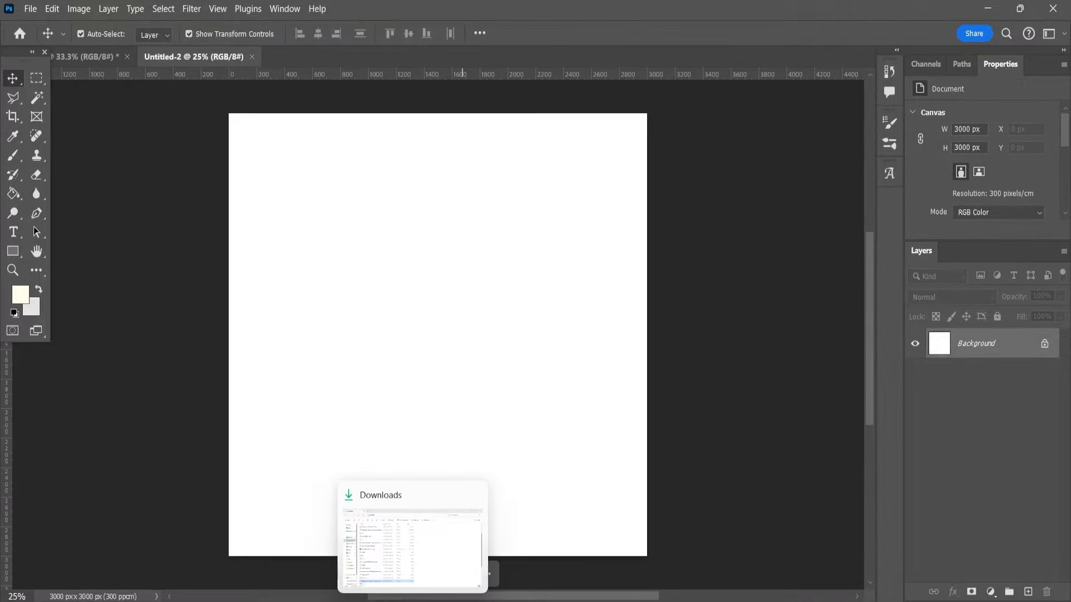
pyautogui.click(411, 535)
pyautogui.moveTo(277, 560); pyautogui.dragTo(760, 467)
pyautogui.press('Return')
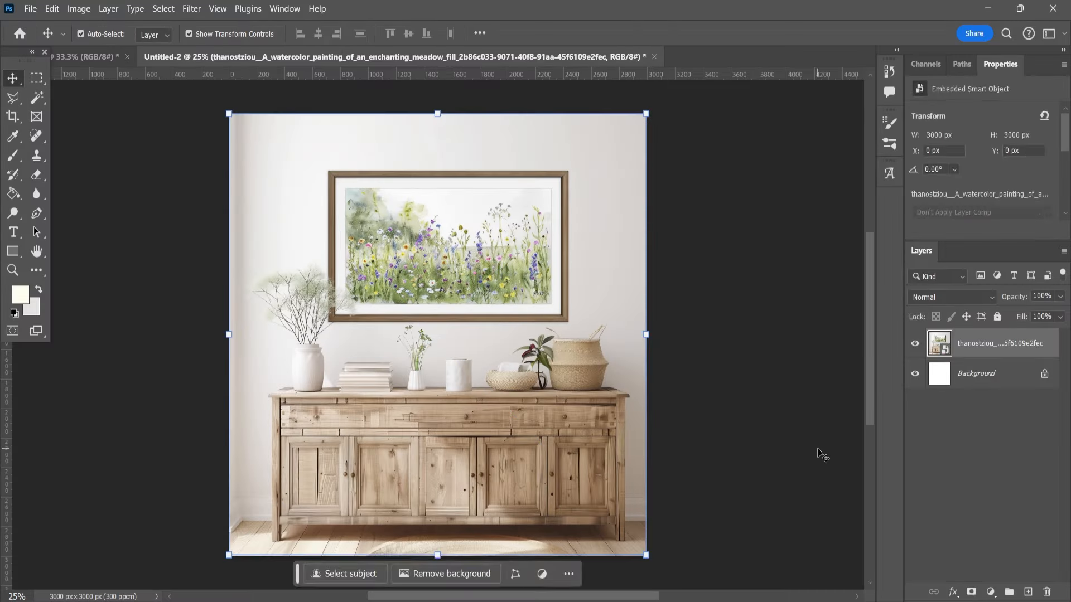
pyautogui.click(803, 457)
# Select the area inside the wooden frame with the Rectangular Marquee tool and make the mockup image layer active
pyautogui.click(37, 84)
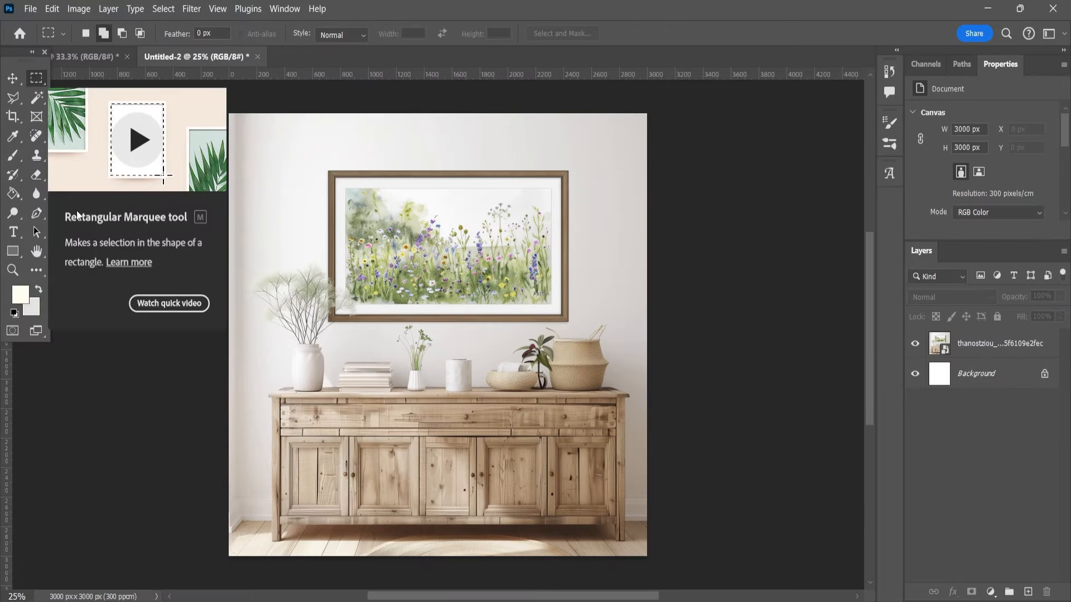
pyautogui.hotkey('ctrl', '+')
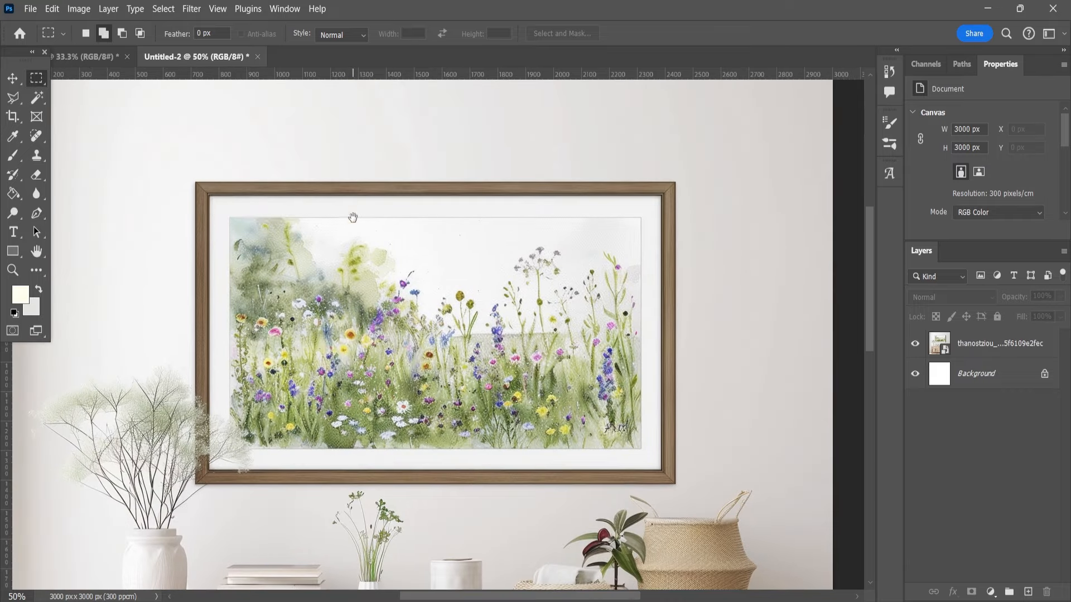
pyautogui.moveTo(209, 196); pyautogui.dragTo(662, 471)
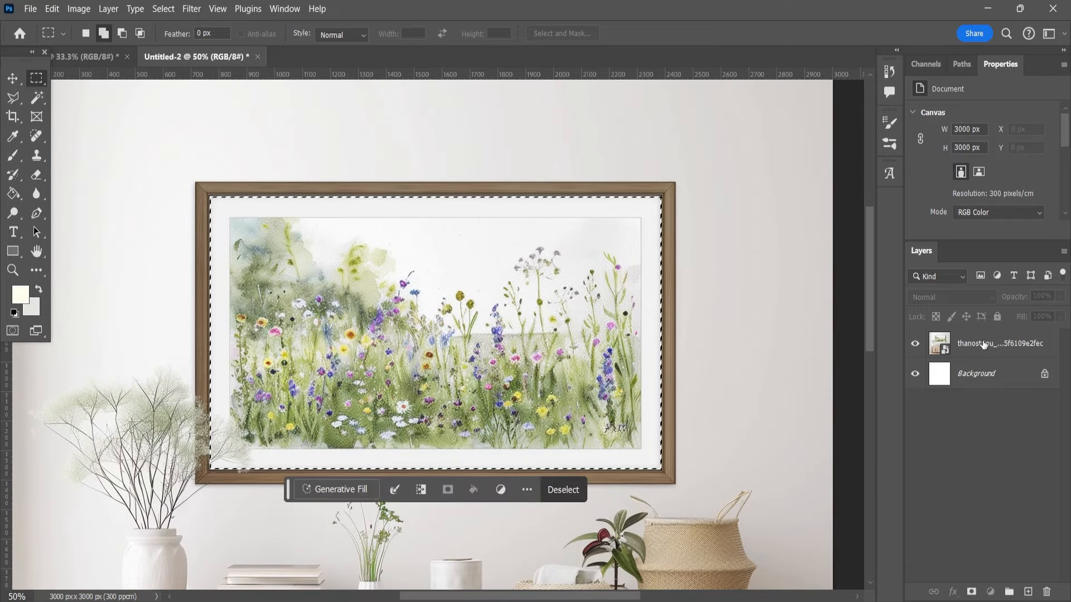
pyautogui.click(964, 346)
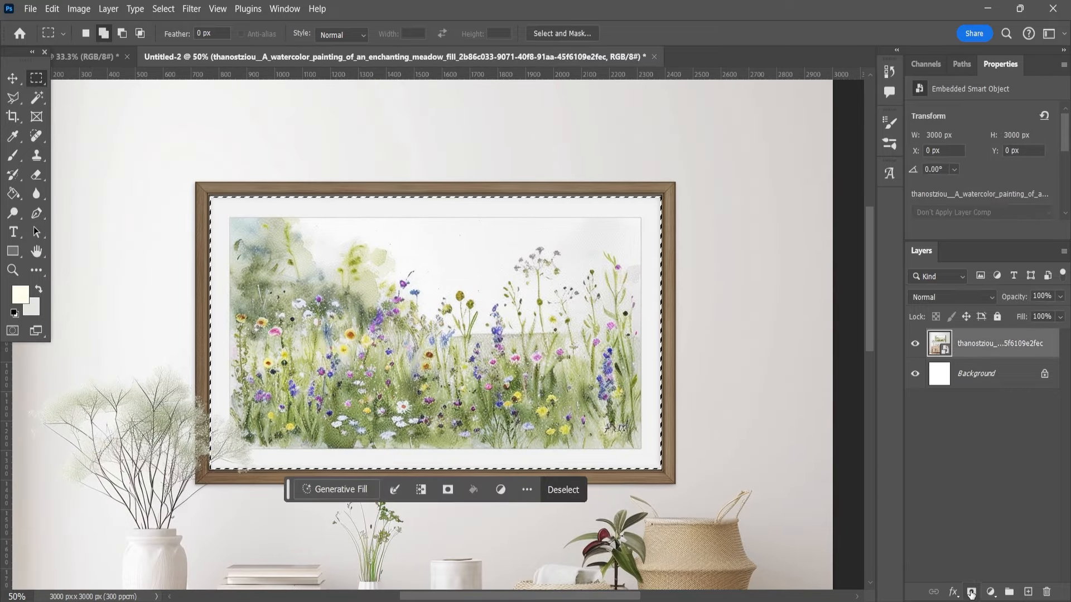
# Try to hide the selected picture area with an inverted layer mask on the mockup layer
pyautogui.click(971, 592)
pyautogui.hotkey('ctrl', 'i')
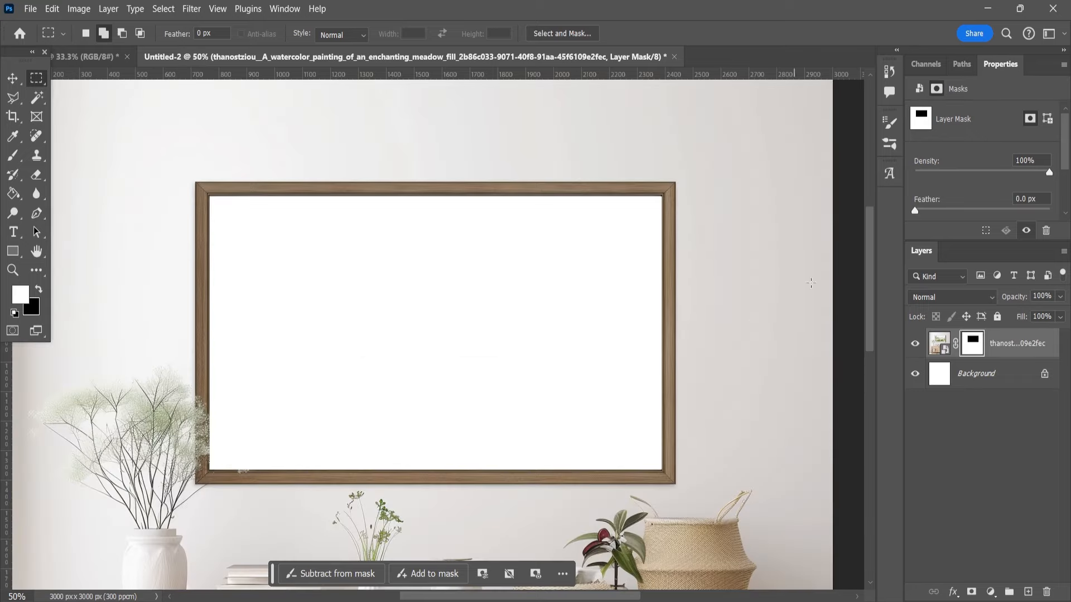
pyautogui.hotkey('ctrl', 'z')
pyautogui.hotkey('ctrl', 'z')
# Rasterize the mockup layer and delete the selected picture area inside the frame
pyautogui.rightClick(954, 346)
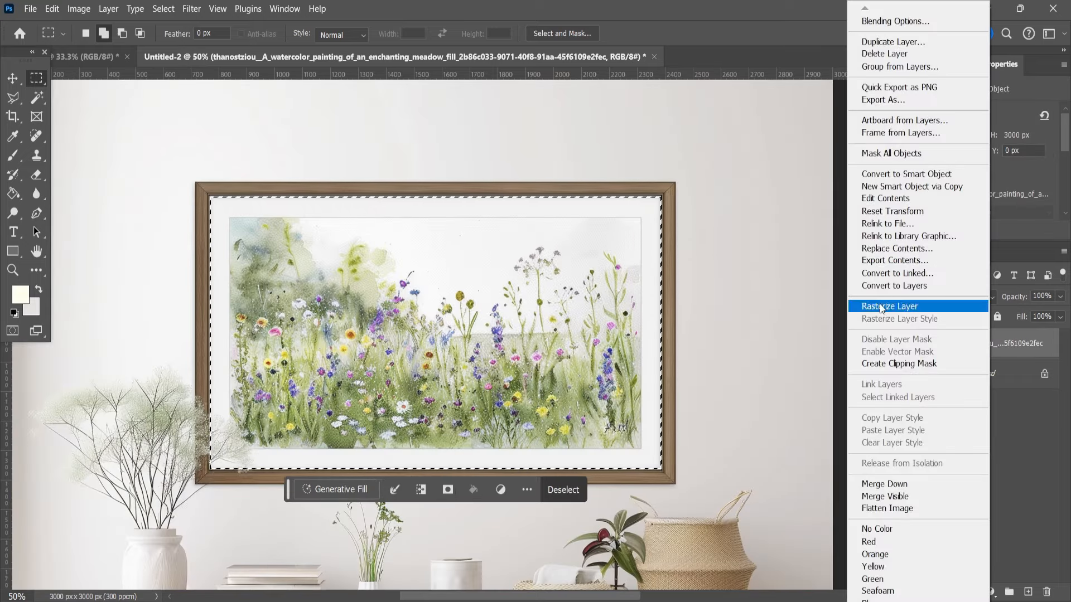
pyautogui.click(926, 304)
pyautogui.press('Delete')
pyautogui.hotkey('ctrl', 'd')
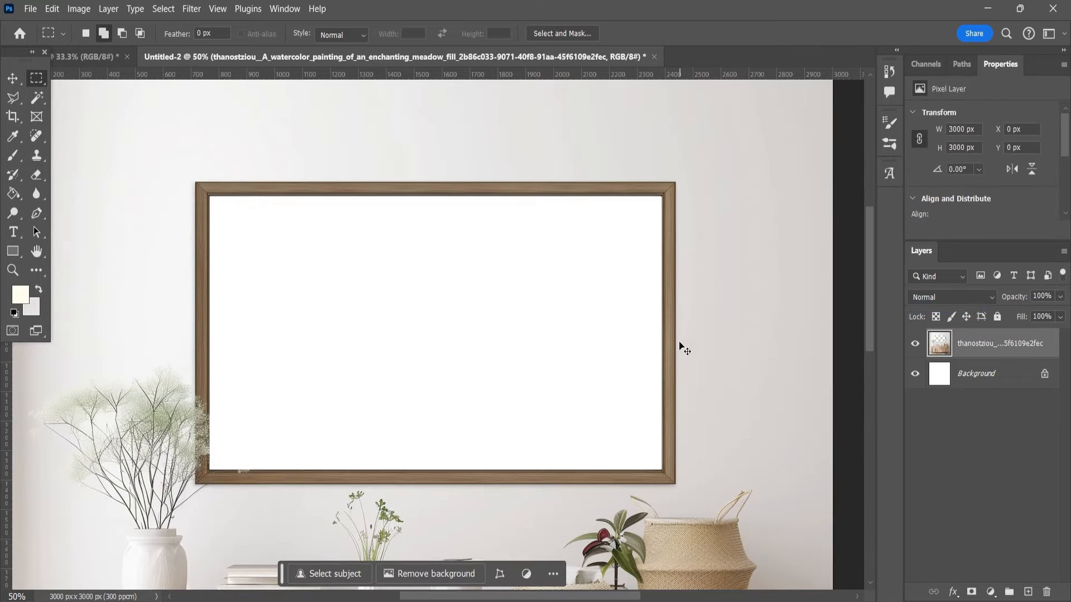
# Hide the white Background layer behind the mockup
pyautogui.press('v')
pyautogui.click(916, 375)
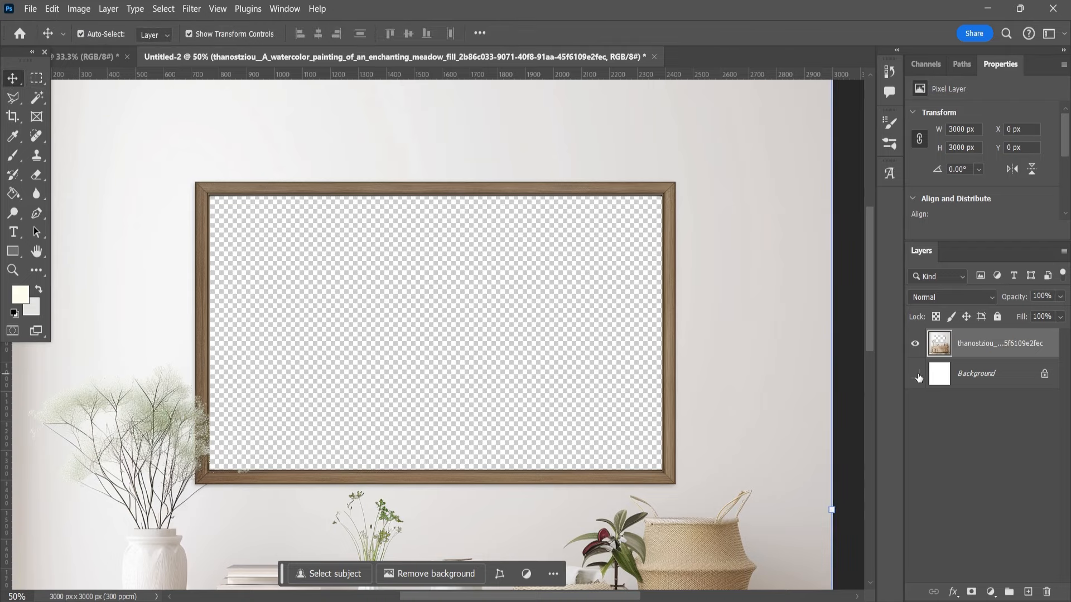
pyautogui.hotkey('ctrl', '0')
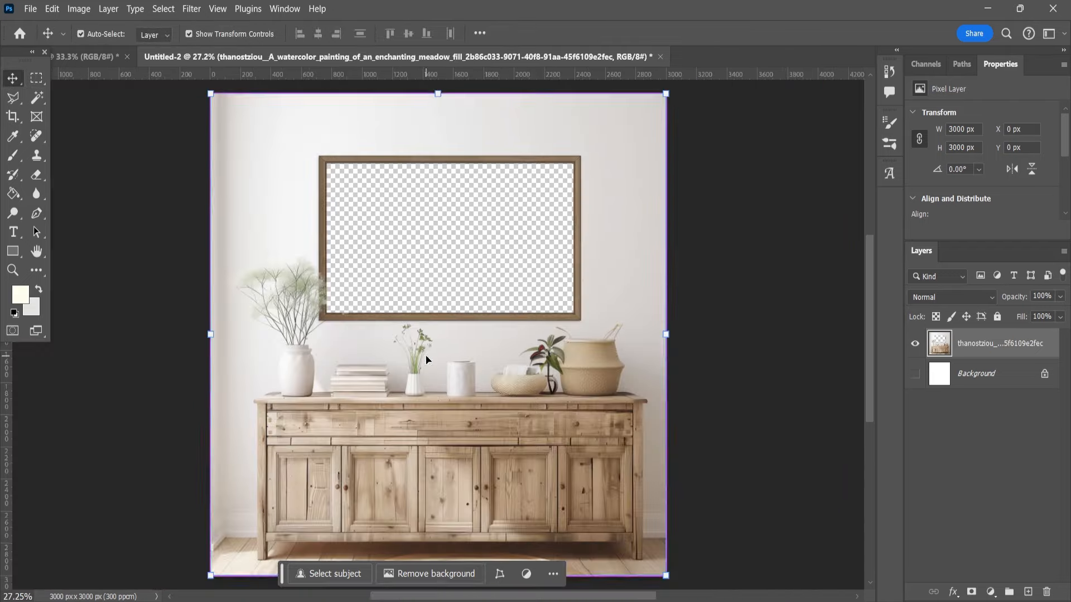
# Place the Flowers JPG from Downloads in the document and move its layer below the mockup layer
pyautogui.hotkey('alt', 'Tab')
pyautogui.click(179, 185)
pyautogui.moveTo(179, 185); pyautogui.dragTo(811, 426)
pyautogui.press('Return')
pyautogui.moveTo(987, 343); pyautogui.dragTo(995, 390)
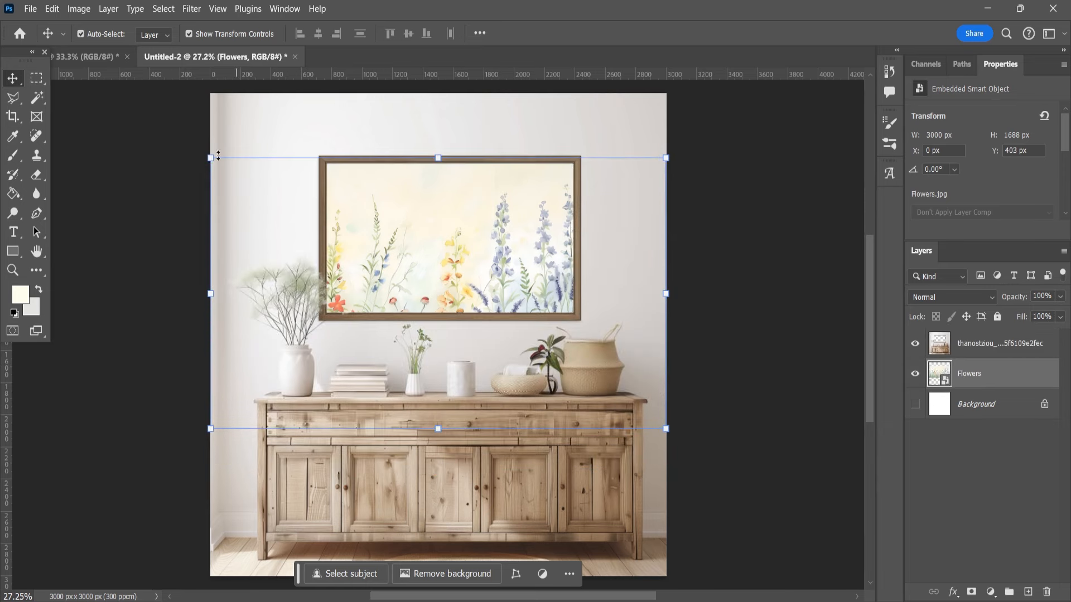
# Scale the Flowers artwork to about 1682 x 946 px and position it to fill the frame opening
pyautogui.hotkey('ctrl', 't')
pyautogui.moveTo(438, 334); pyautogui.dragTo(437, 168)
pyautogui.moveTo(582, 335); pyautogui.dragTo(575, 314)
pyautogui.moveTo(469, 262); pyautogui.dragTo(511, 274)
pyautogui.press('Return')
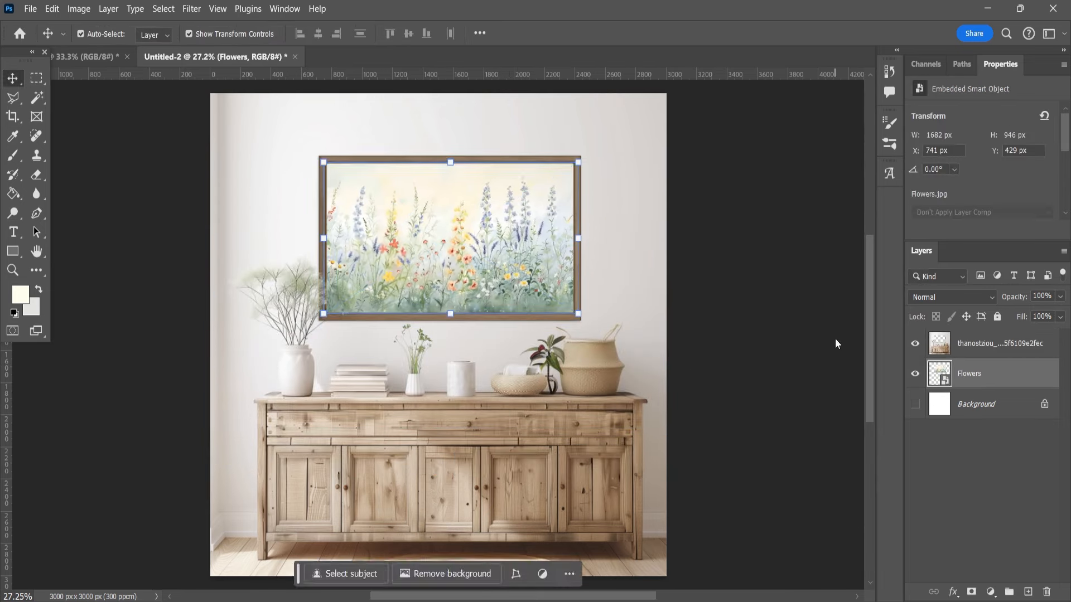
pyautogui.click(834, 342)
# Save a copy of the finished mockup in Downloads as a JPG named mockup
pyautogui.hotkey('ctrl', 'alt', 's')
pyautogui.write('mockup')
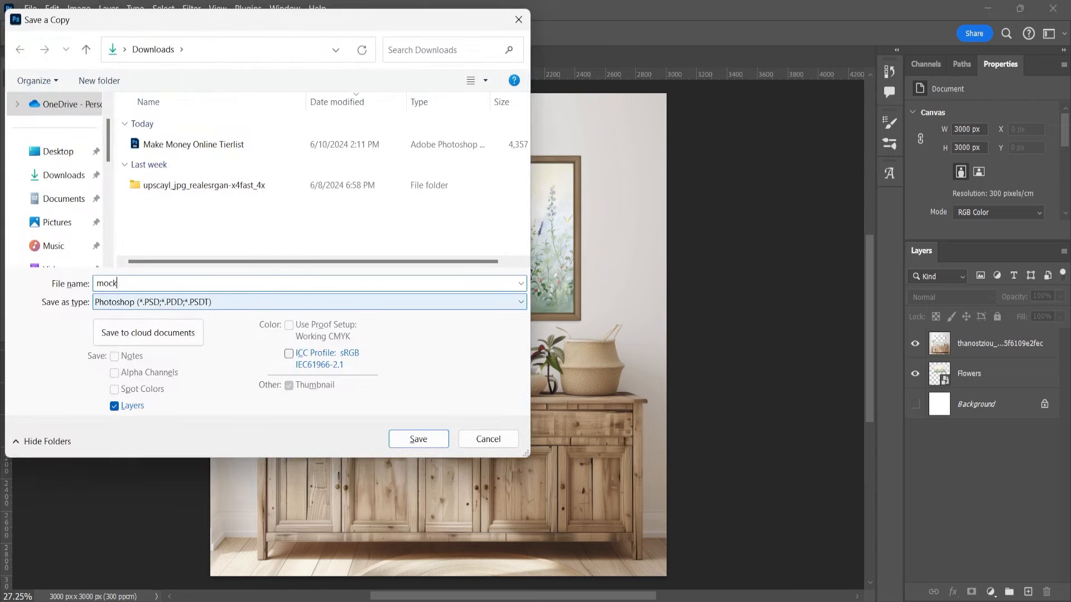
pyautogui.click(521, 302)
pyautogui.click(240, 425)
pyautogui.click(419, 439)
pyautogui.click(597, 147)
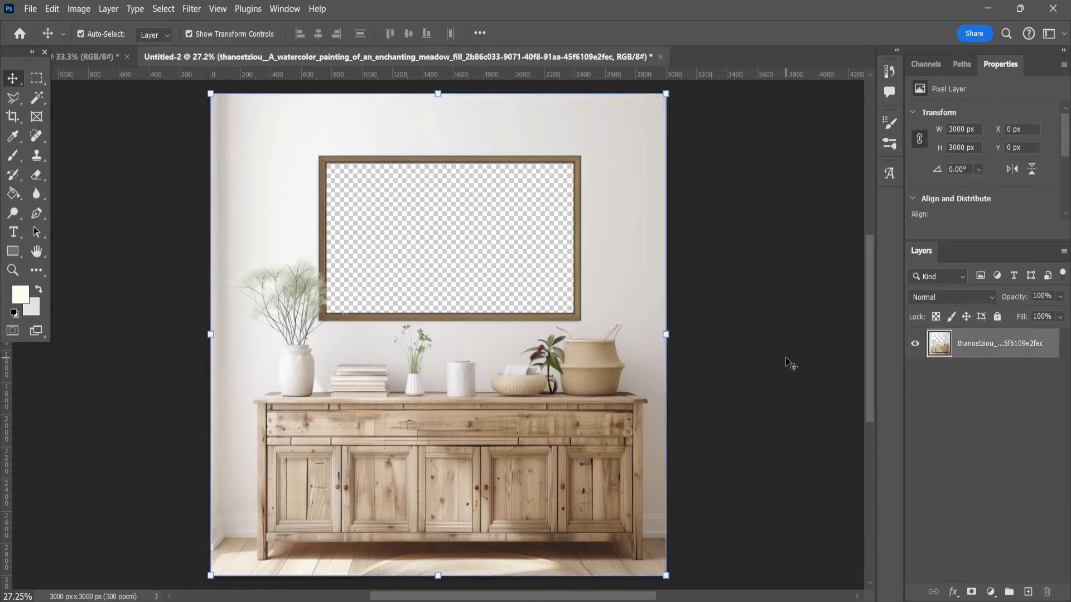
# Save the empty-frame template in Downloads as a Photoshop file named mockup
pyautogui.click(855, 363)
pyautogui.hotkey('ctrl', 'shift', 's')
pyautogui.write('mockup')
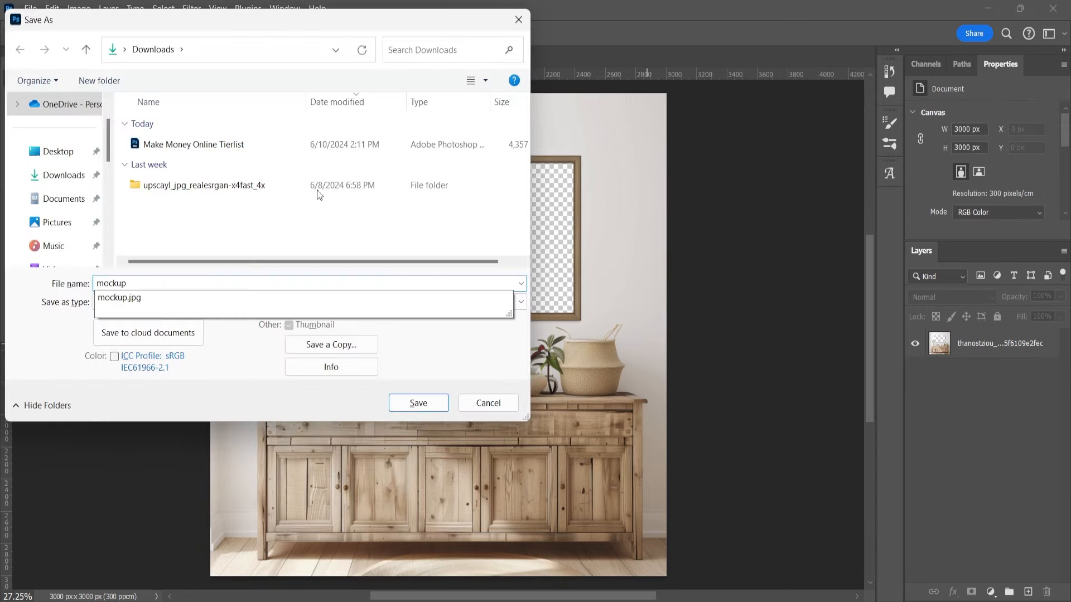
pyautogui.press('Return')
pyautogui.press('Return')
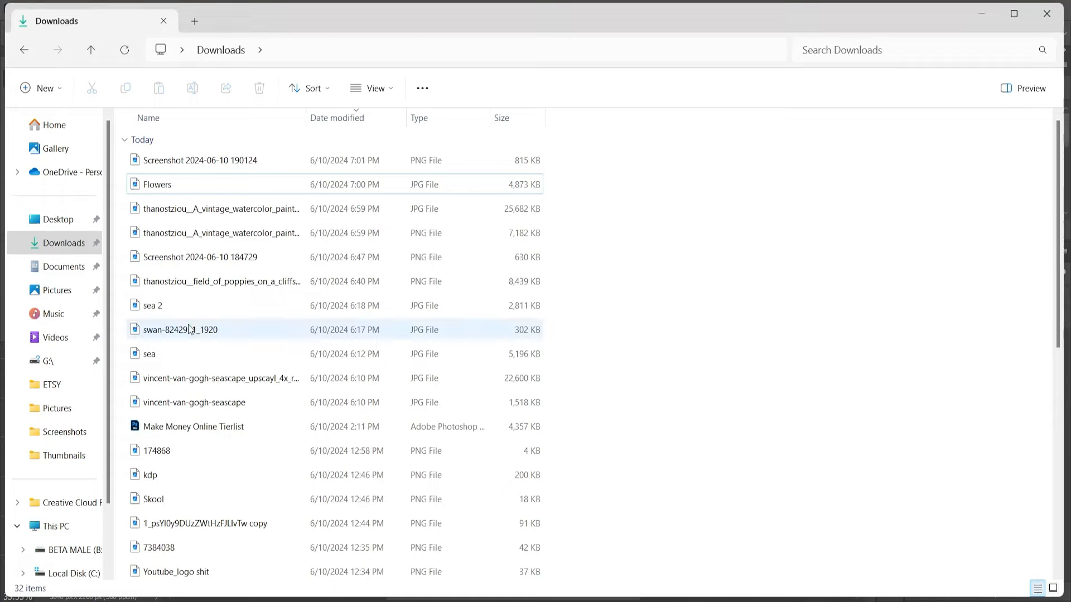
# Open the mockup Photoshop file from Downloads and fit the sea 2 artwork into the frame behind the mockup layer
pyautogui.scroll(-5, 189, 329)
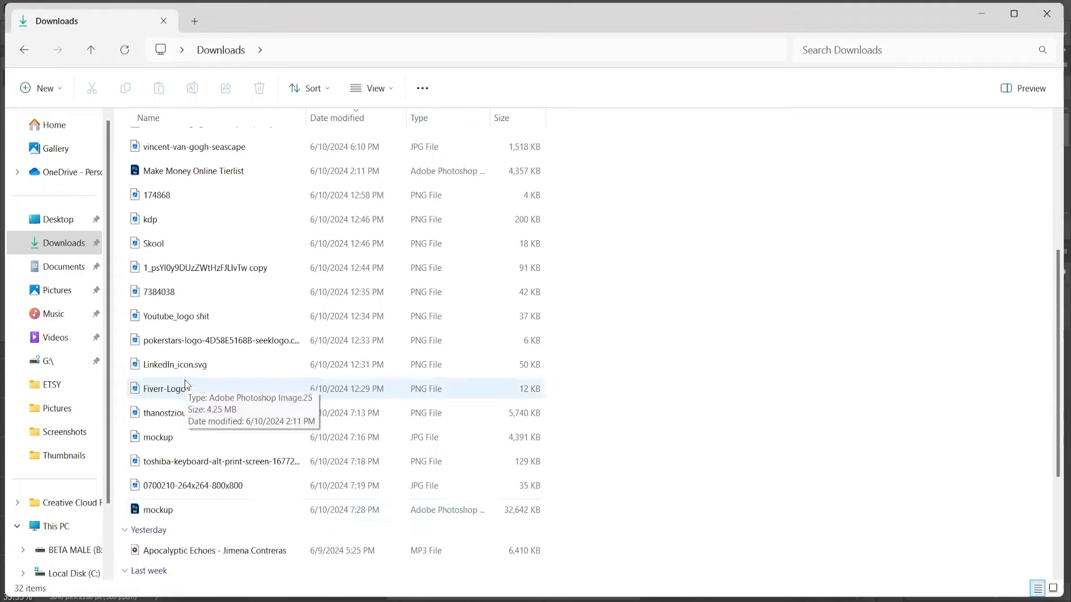
pyautogui.click(162, 510)
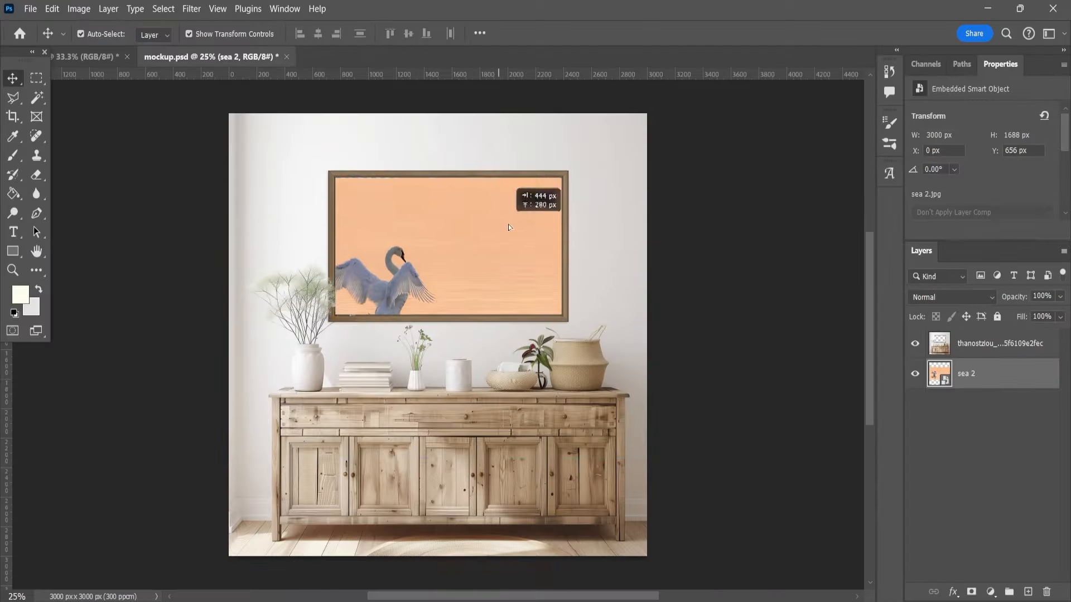
pyautogui.moveTo(508, 227); pyautogui.dragTo(564, 312)
pyautogui.press('Return')
pyautogui.click(677, 328)
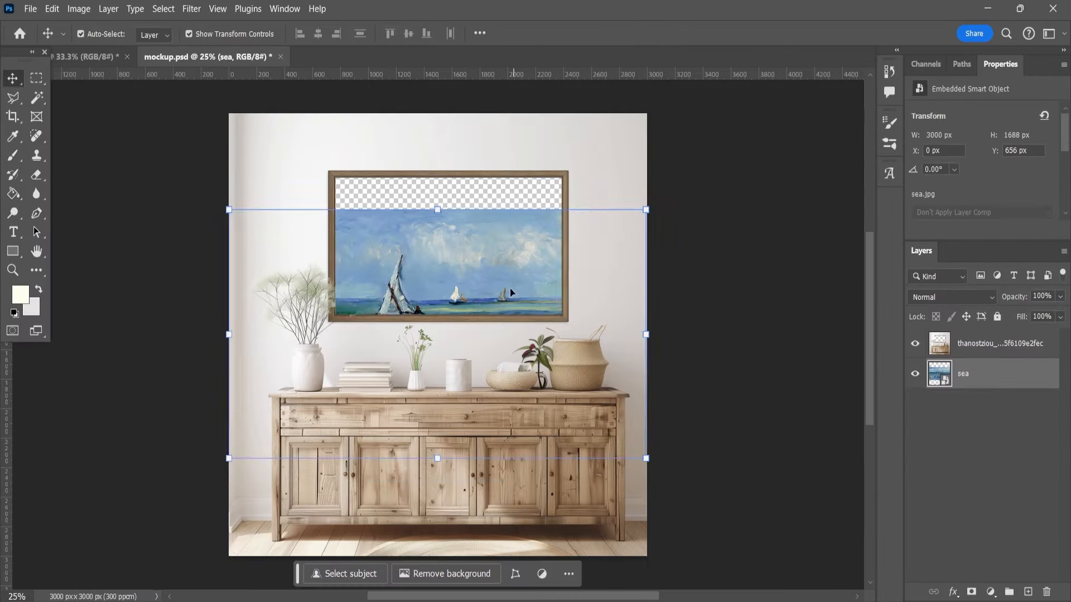
# Swap in the sea artwork below the mockup layer and scale it to fill the frame opening
pyautogui.moveTo(787, 447); pyautogui.dragTo(600, 323)
pyautogui.press('Return')
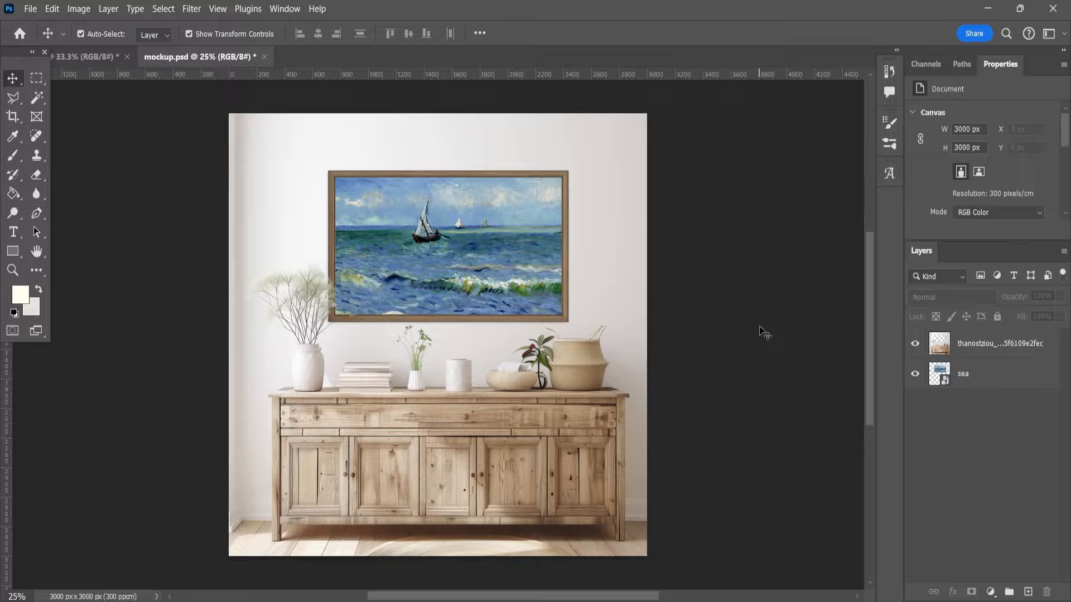